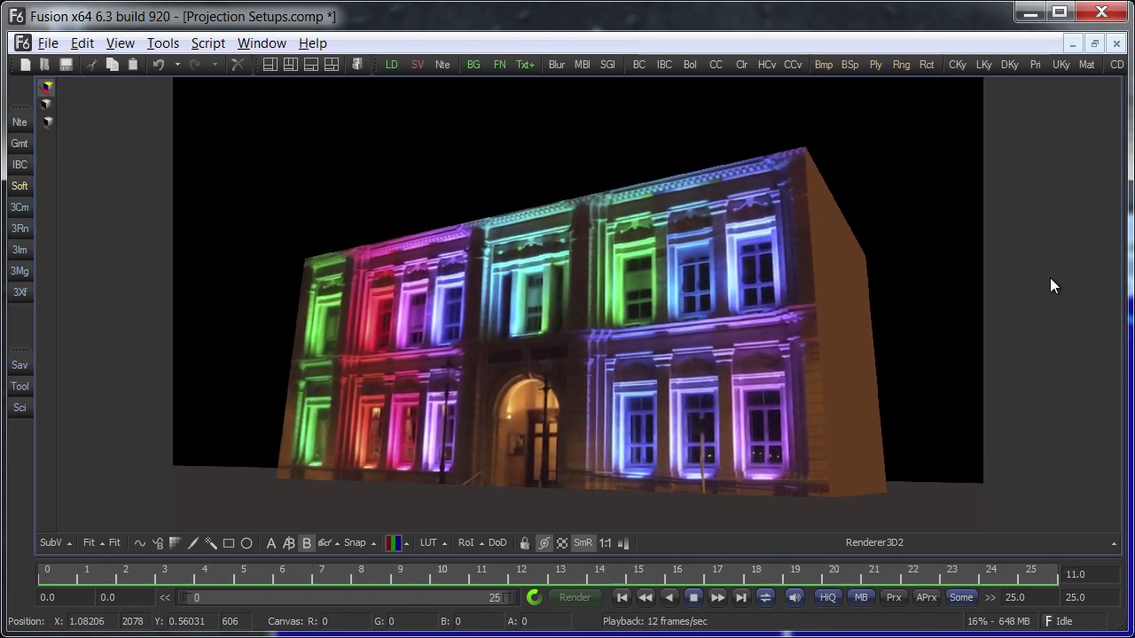
- Restore the node flow, view Merge3D2's 3D scene, stop playback and orbit the view
{"action": "key", "text": "F4"}
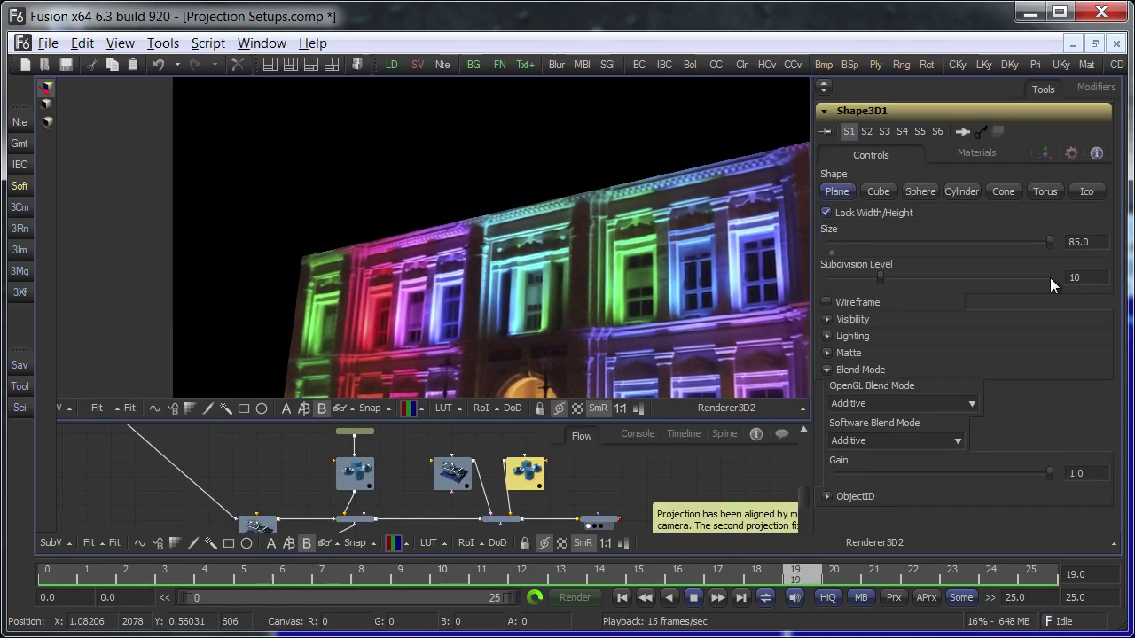
{"action": "left_click", "coordinate": [509, 523]}
{"action": "left_click_drag", "start_coordinate": [511, 515], "coordinate": [520, 274]}
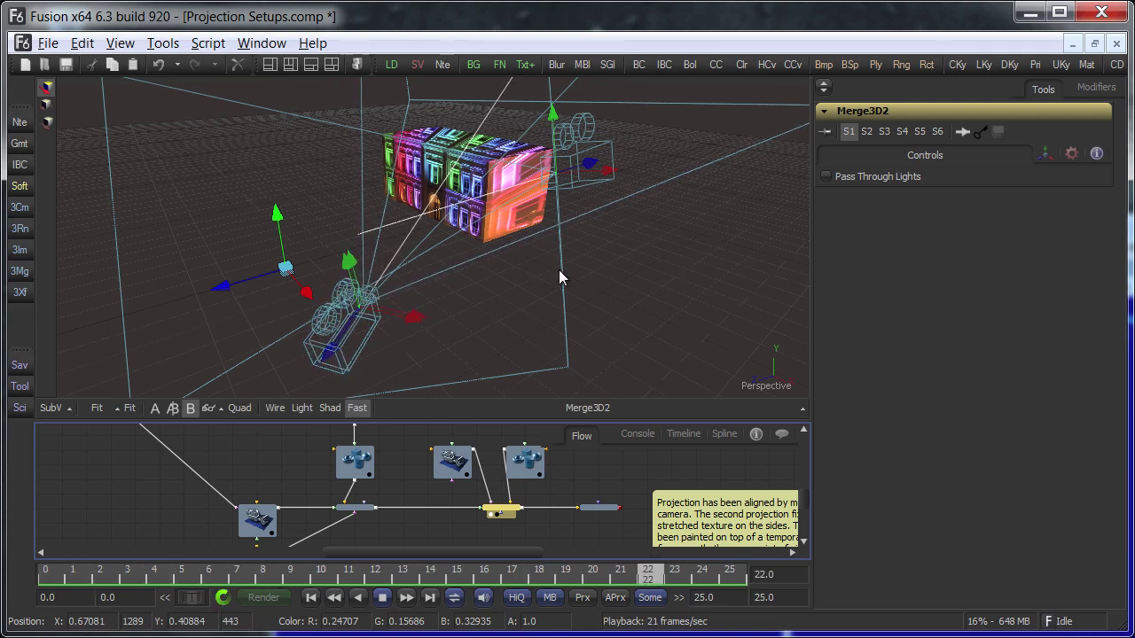
{"action": "left_click", "coordinate": [388, 597]}
{"action": "left_click_drag", "start_coordinate": [614, 265], "coordinate": [756, 257]}
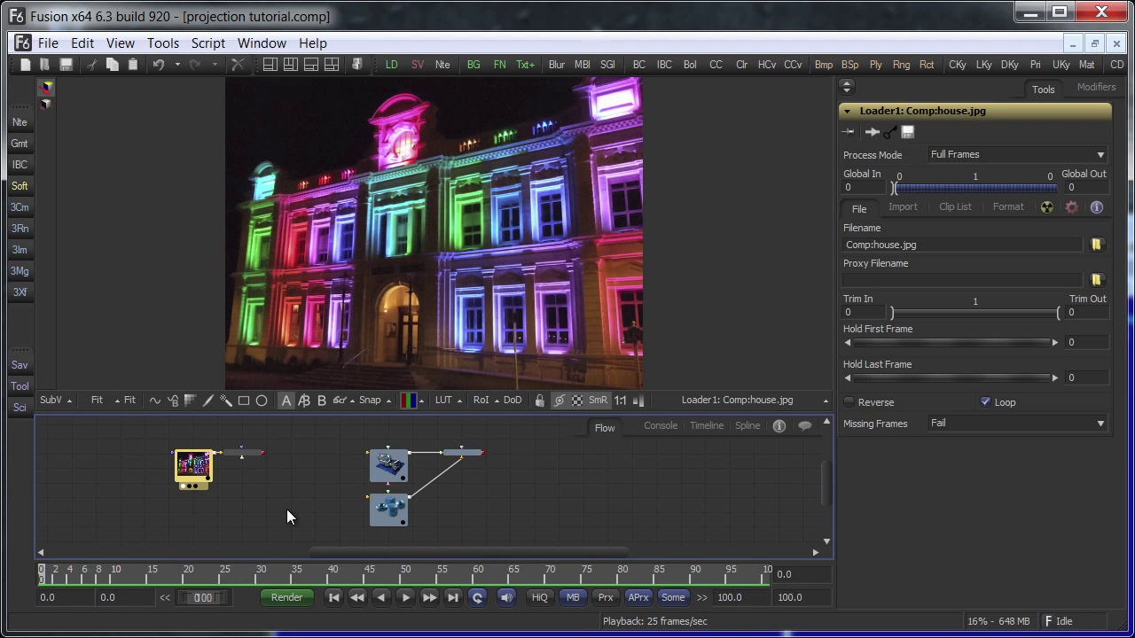
- Show LensDistortion1's lens-corrected house photo in the viewer, then select the Merge3D1 node
{"action": "left_click", "coordinate": [248, 454]}
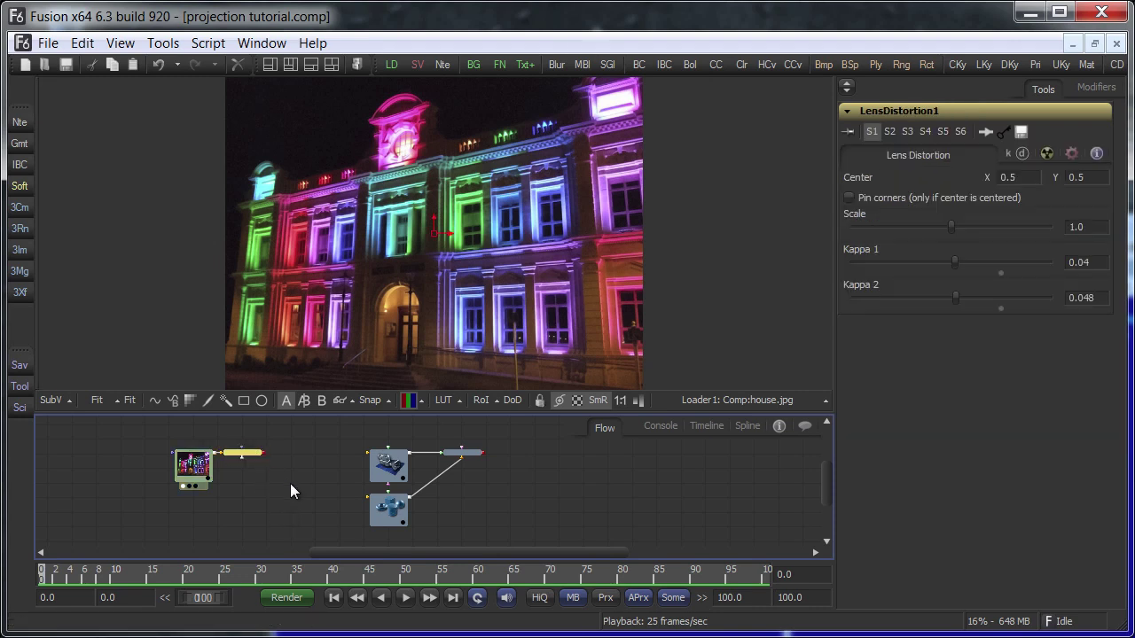
{"action": "key", "text": "1"}
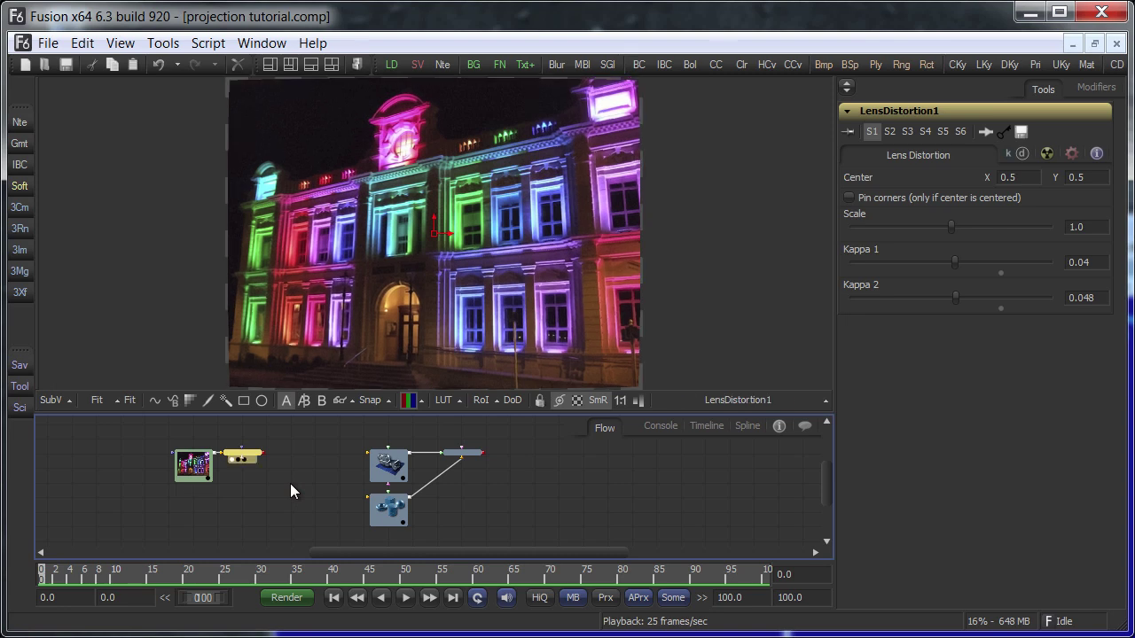
{"action": "left_click", "coordinate": [290, 483]}
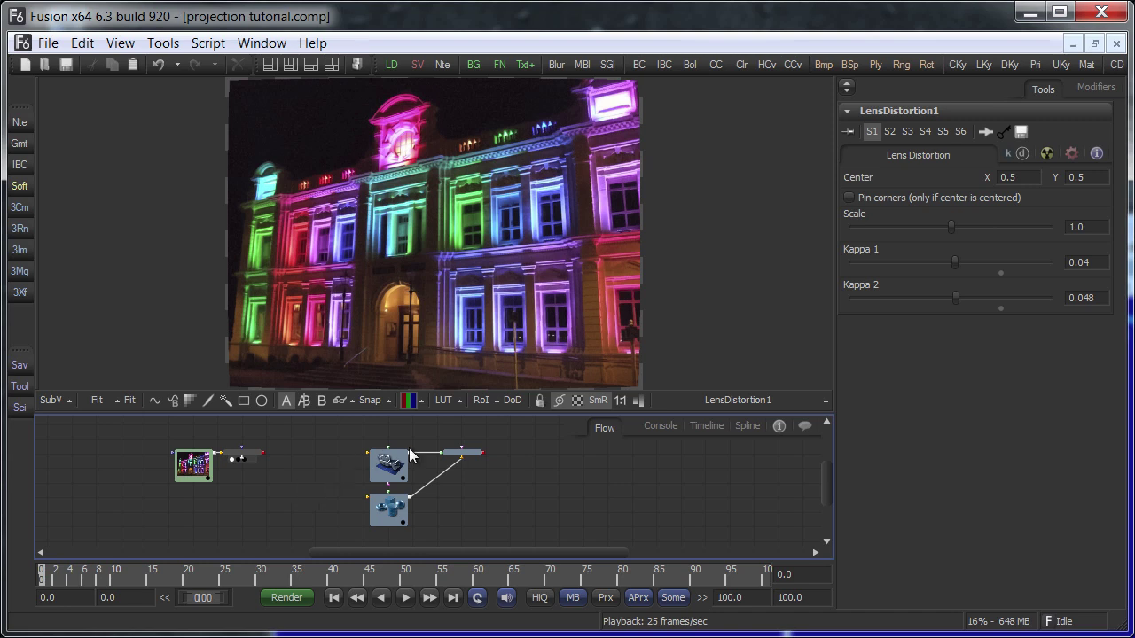
{"action": "left_click", "coordinate": [462, 453]}
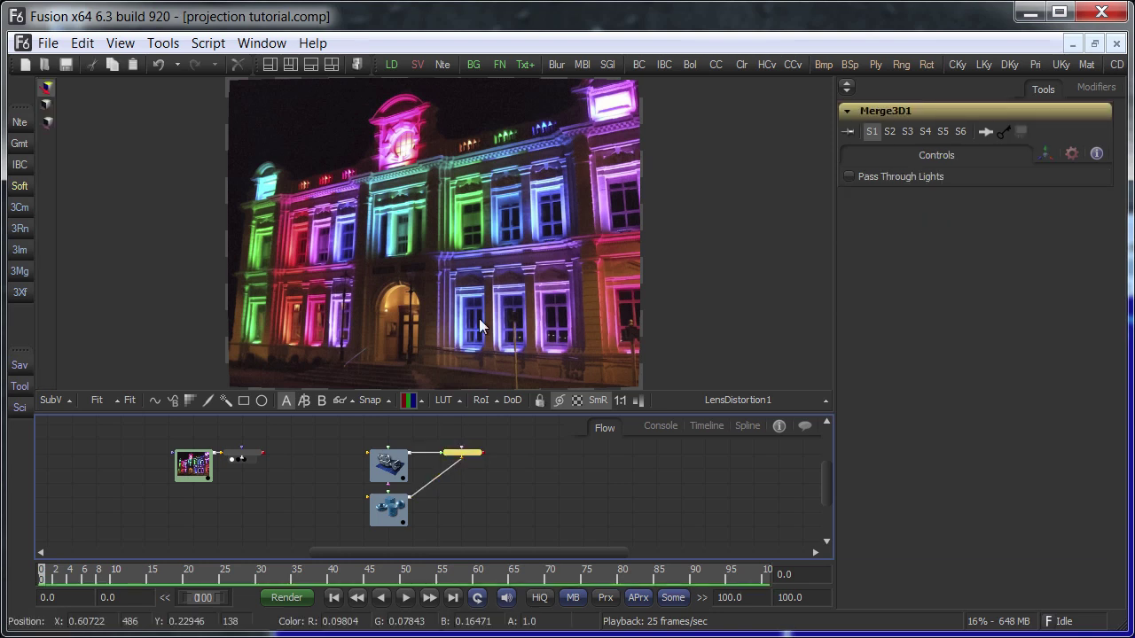
- View Merge3D1's 3D scene, orbit around it and select the HouseBox_1 box
{"action": "key", "text": "1"}
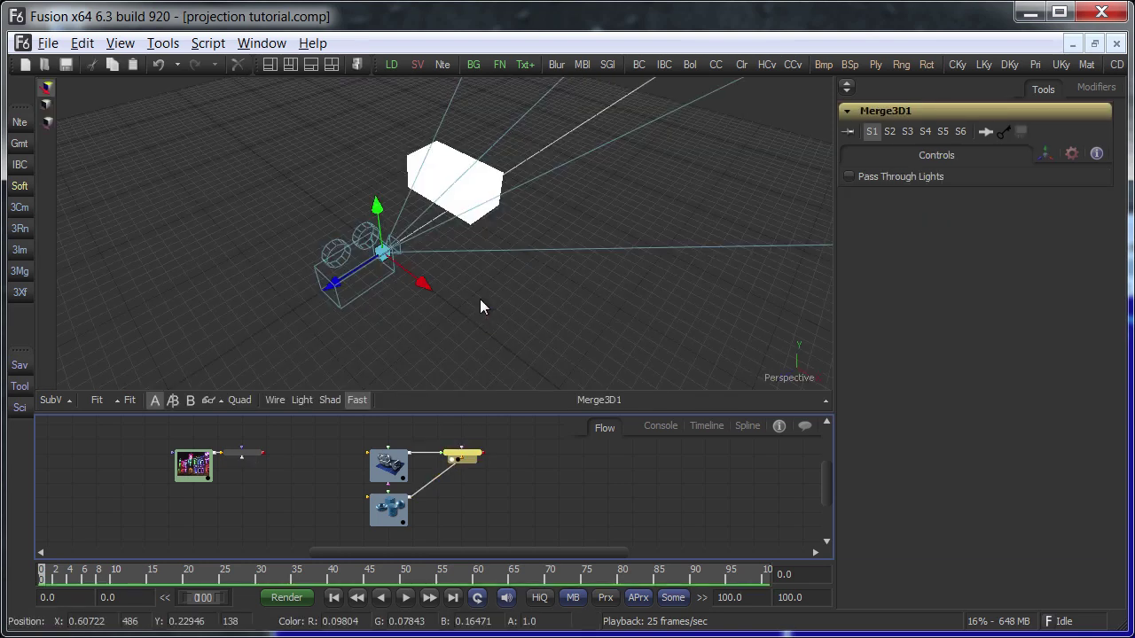
{"action": "left_click", "coordinate": [481, 301]}
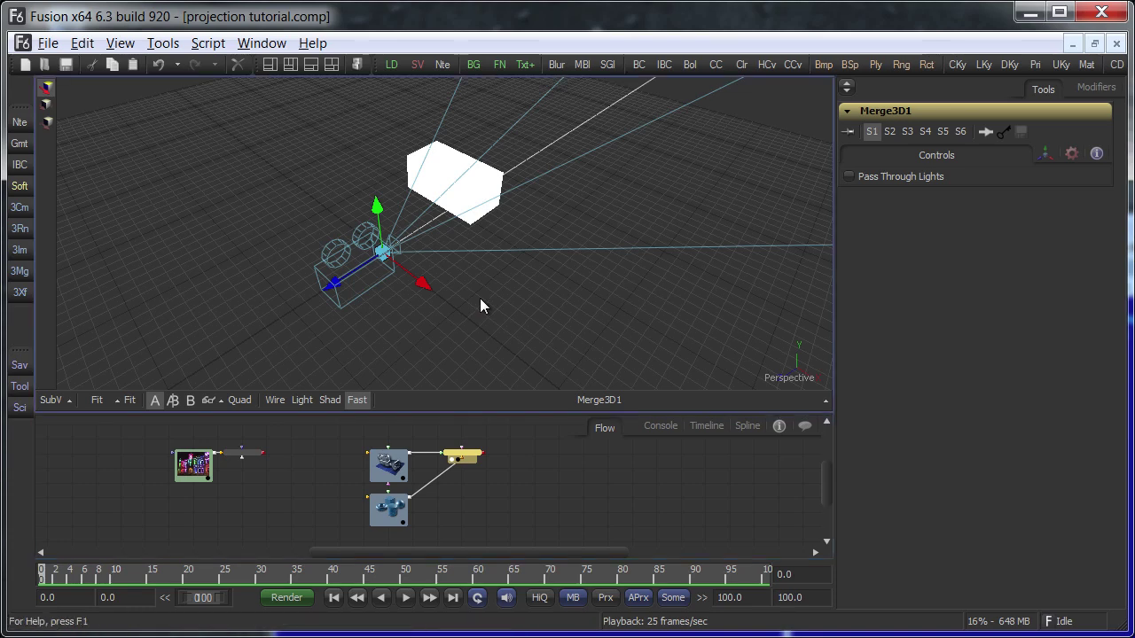
{"action": "left_click_drag", "start_coordinate": [479, 305], "coordinate": [523, 239]}
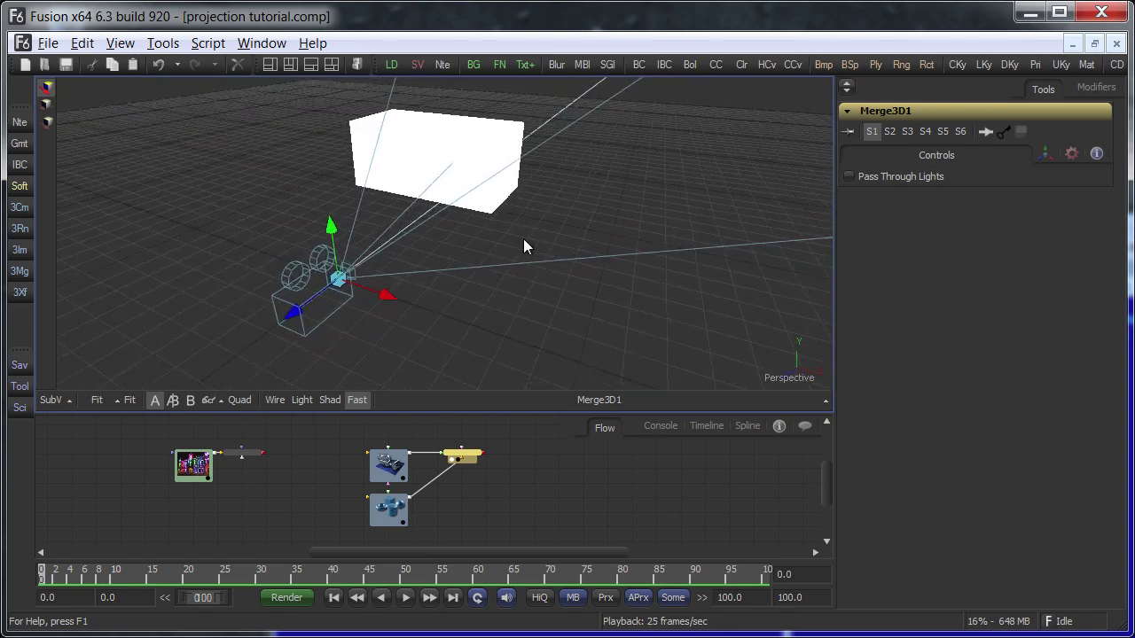
{"action": "left_click", "coordinate": [495, 170]}
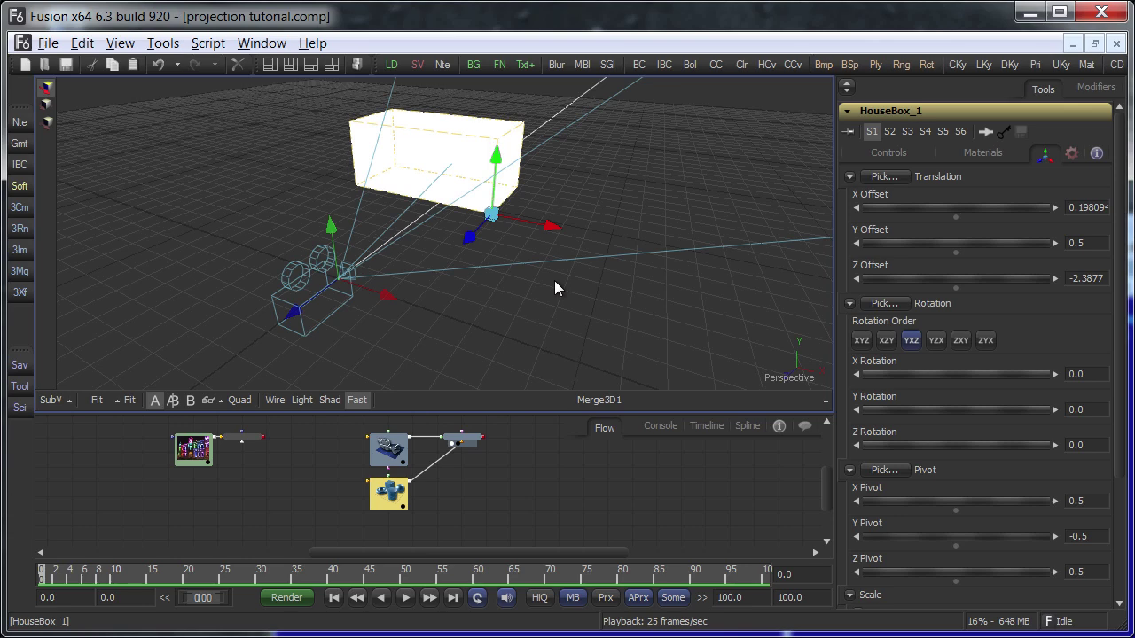
- Adjust HouseBox_1's X and Y scale to make it taller, undoing the last change
{"action": "left_click_drag", "start_coordinate": [554, 280], "coordinate": [510, 197]}
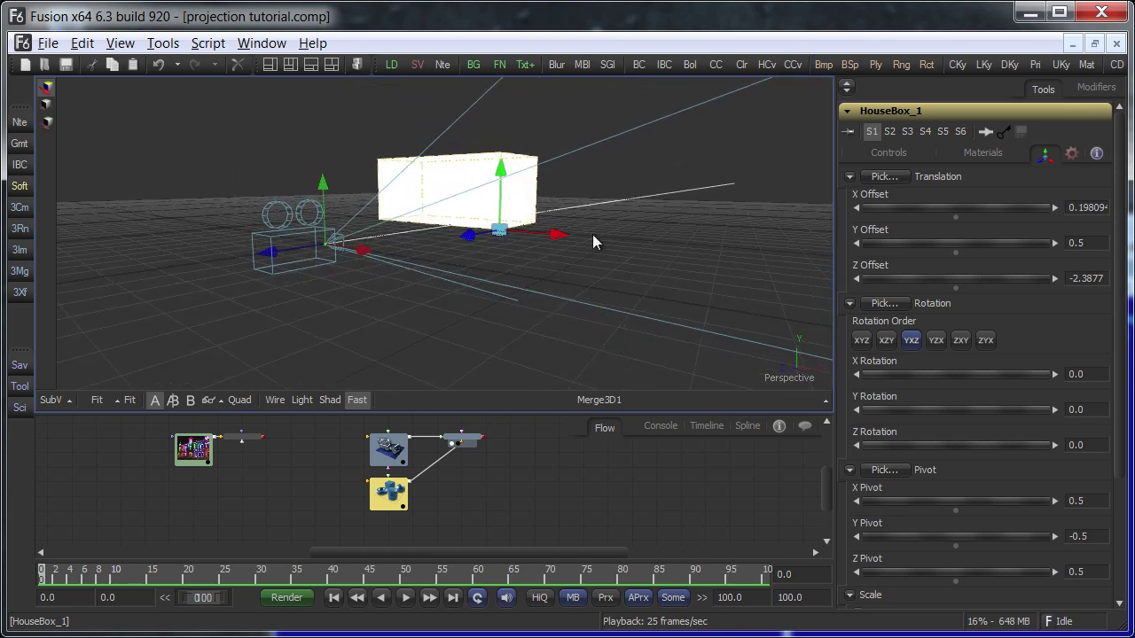
{"action": "scroll", "coordinate": [1131, 521], "scroll_direction": "down", "scroll_amount": 5}
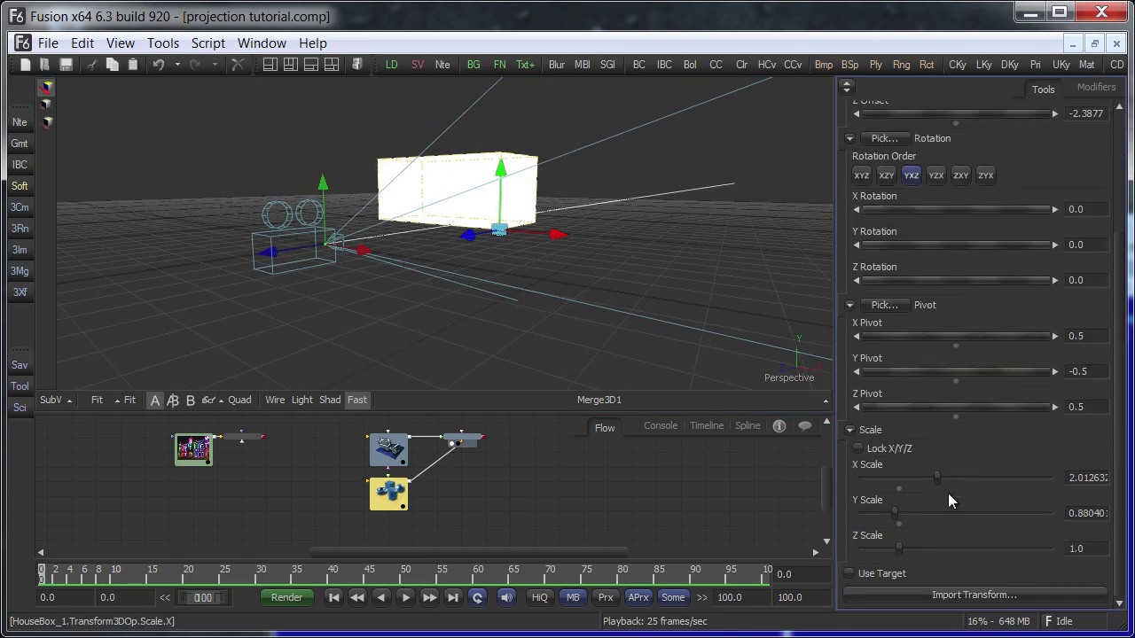
{"action": "mouse_move", "coordinate": [939, 480]}
{"action": "left_mouse_down"}
{"action": "mouse_move", "coordinate": [983, 479]}
{"action": "mouse_move", "coordinate": [923, 476]}
{"action": "left_mouse_up"}
{"action": "left_click_drag", "start_coordinate": [894, 517], "coordinate": [917, 509]}
{"action": "key", "text": "ctrl+z"}
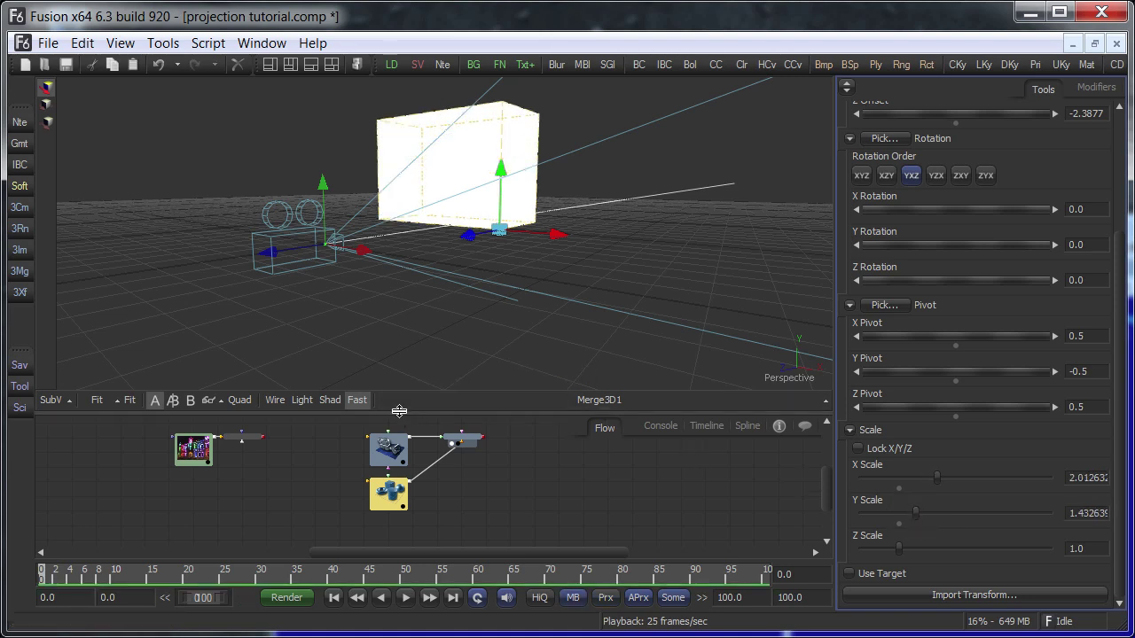
- Connect LensDistortion1's output to the Project_Front_Alternative camera, then orbit to inspect the photo plane
{"action": "left_click", "coordinate": [391, 450]}
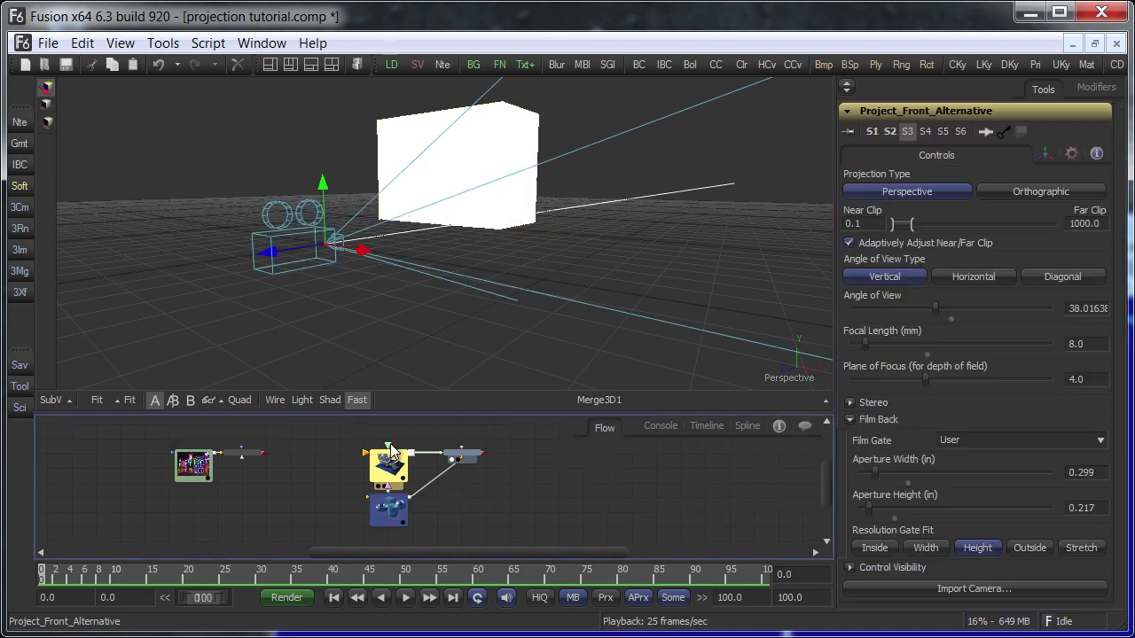
{"action": "left_click_drag", "start_coordinate": [263, 453], "coordinate": [378, 463]}
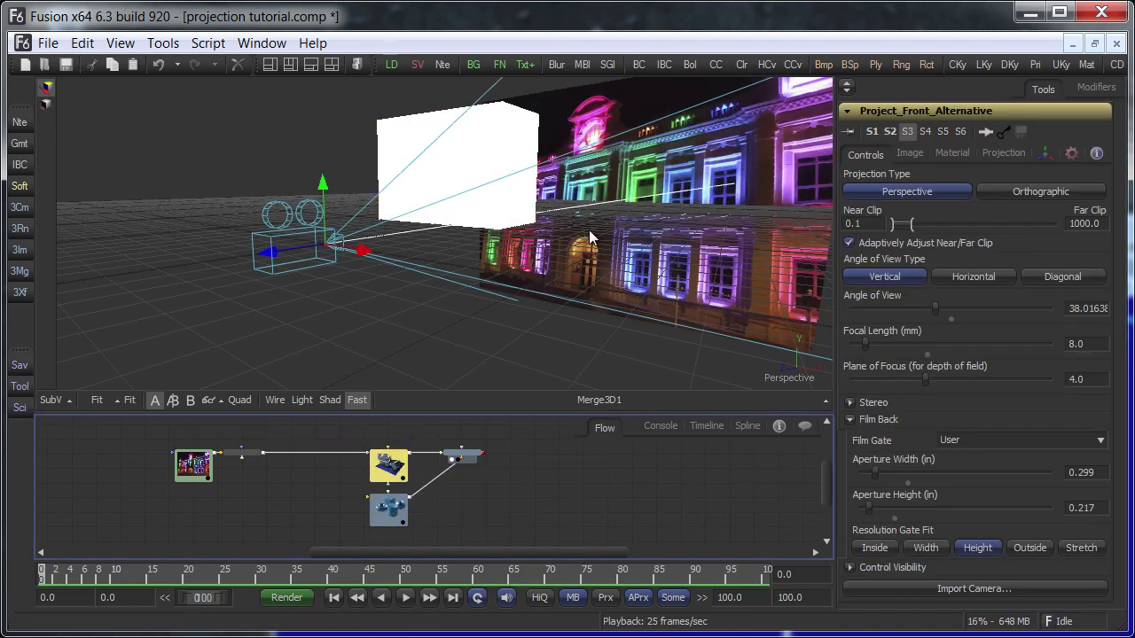
{"action": "left_click_drag", "start_coordinate": [683, 257], "coordinate": [746, 283]}
{"action": "left_click_drag", "start_coordinate": [586, 210], "coordinate": [607, 288]}
{"action": "left_click_drag", "start_coordinate": [424, 204], "coordinate": [490, 235]}
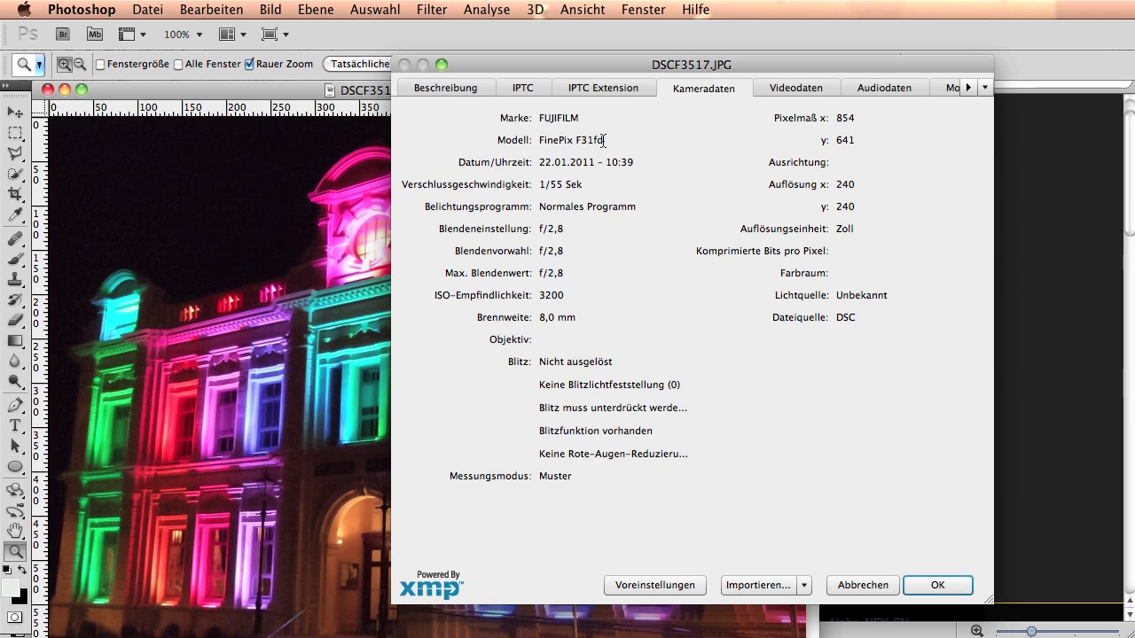
- Highlight the FinePix F31fd model and 8,0 mm focal length in the photo's camera data
{"action": "left_click_drag", "start_coordinate": [603, 140], "coordinate": [531, 144]}
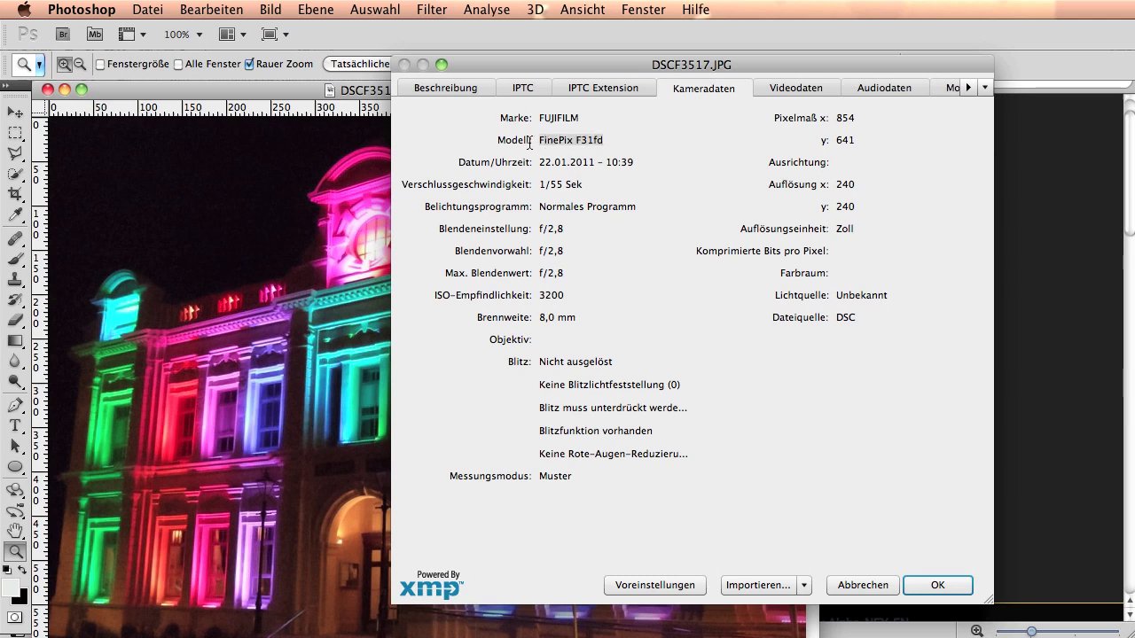
{"action": "left_click_drag", "start_coordinate": [540, 316], "coordinate": [583, 318]}
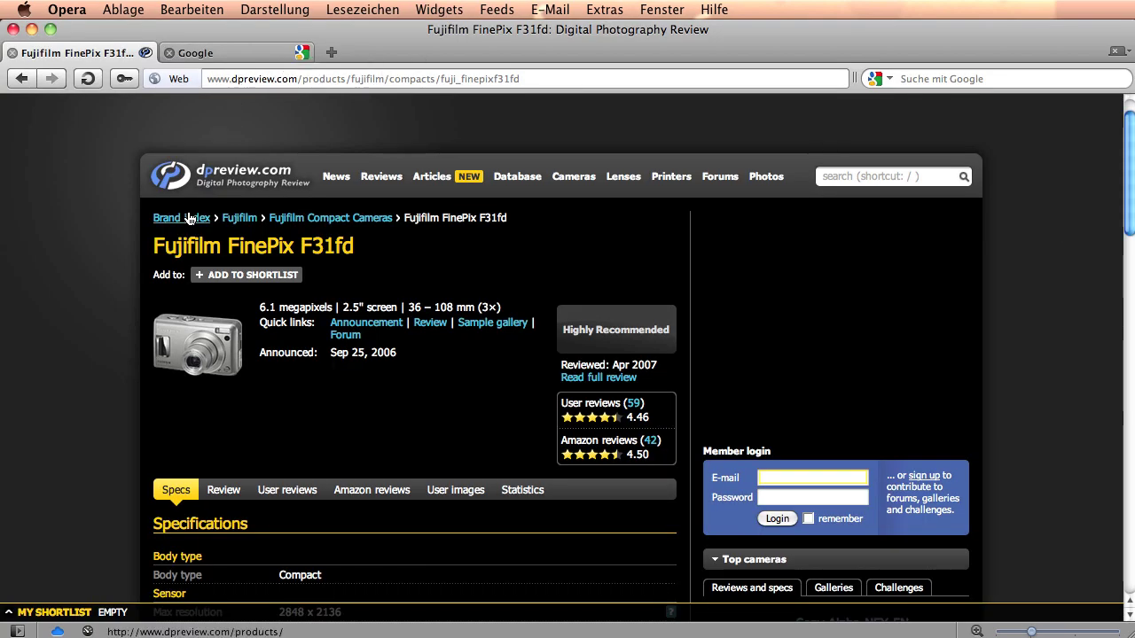
- Find the 7.49 x 5.52 mm sensor size on dpreview and Google-convert '7.49mm in inches' to 0.29488189
{"action": "scroll", "coordinate": [102, 316], "scroll_direction": "down", "scroll_amount": 5}
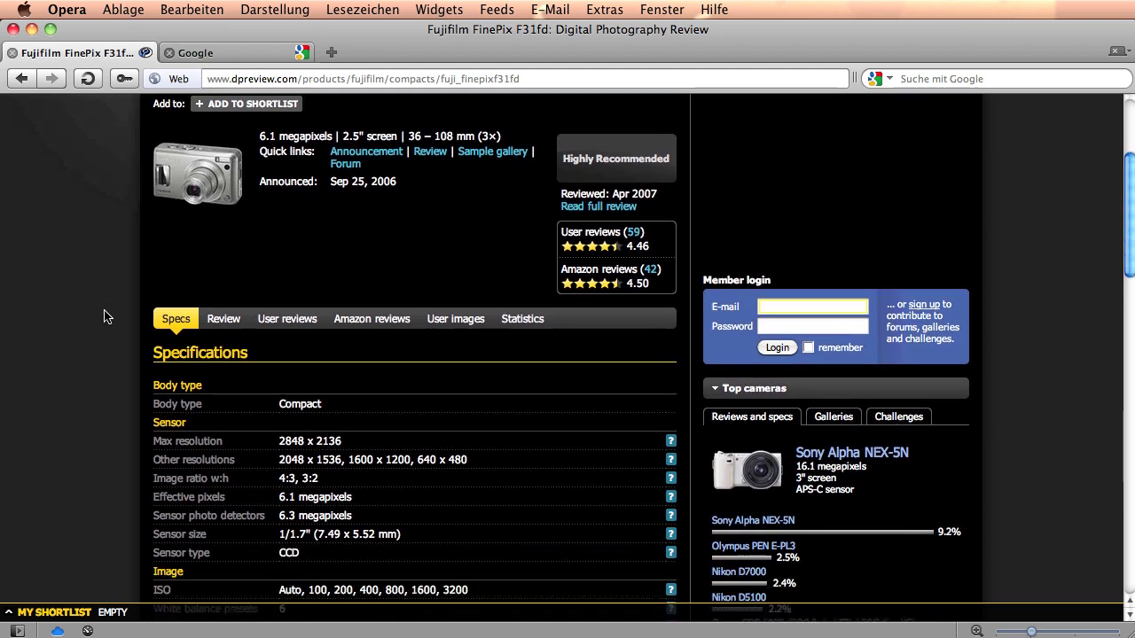
{"action": "left_click_drag", "start_coordinate": [140, 458], "coordinate": [401, 465]}
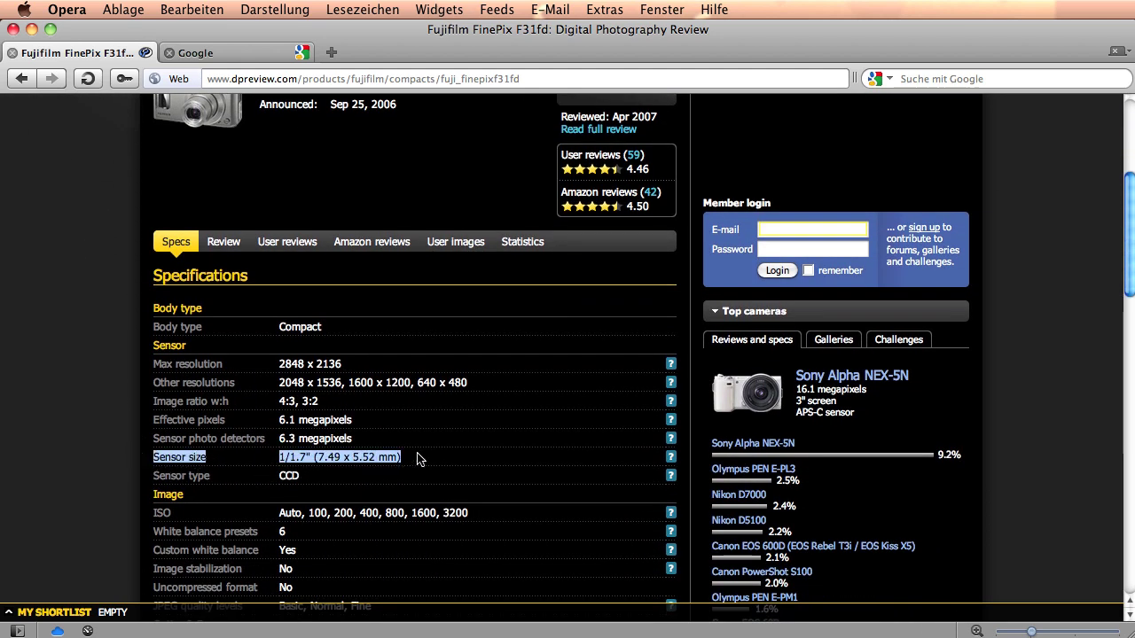
{"action": "left_click", "coordinate": [200, 53]}
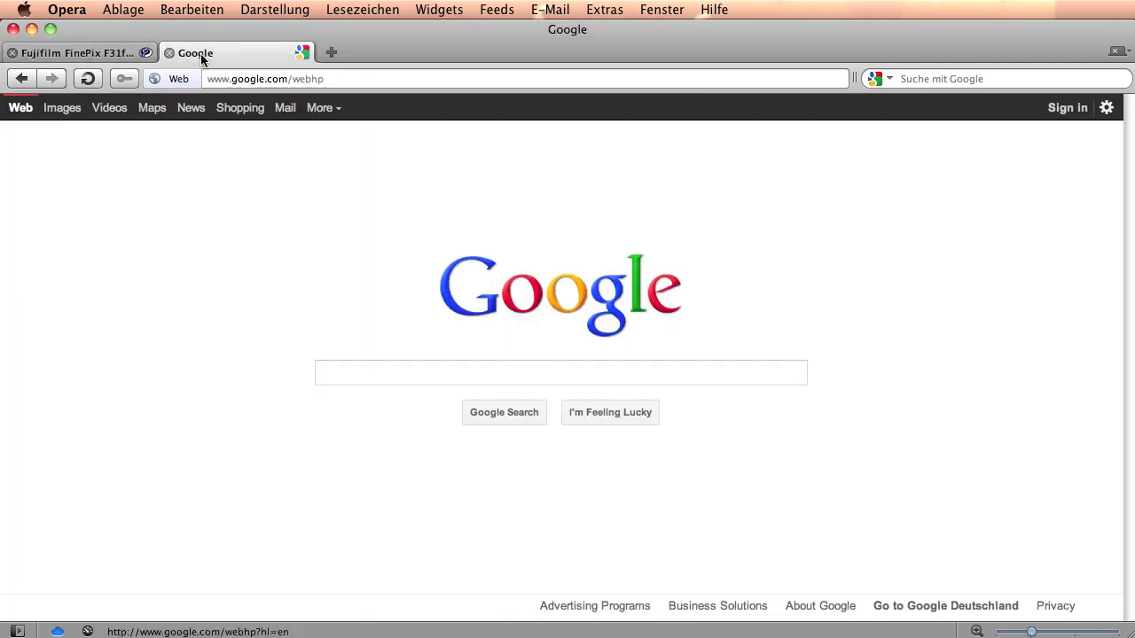
{"action": "left_click", "coordinate": [355, 370]}
{"action": "type", "text": "7"}
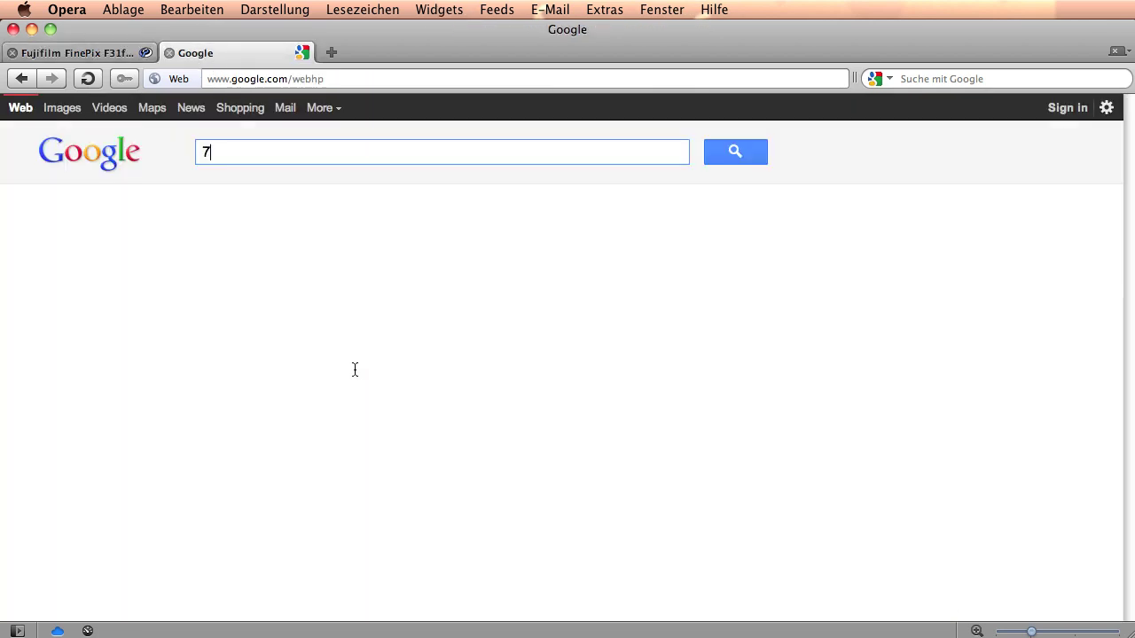
{"action": "type", "text": ".49mm in inches"}
{"action": "key", "text": "Return"}
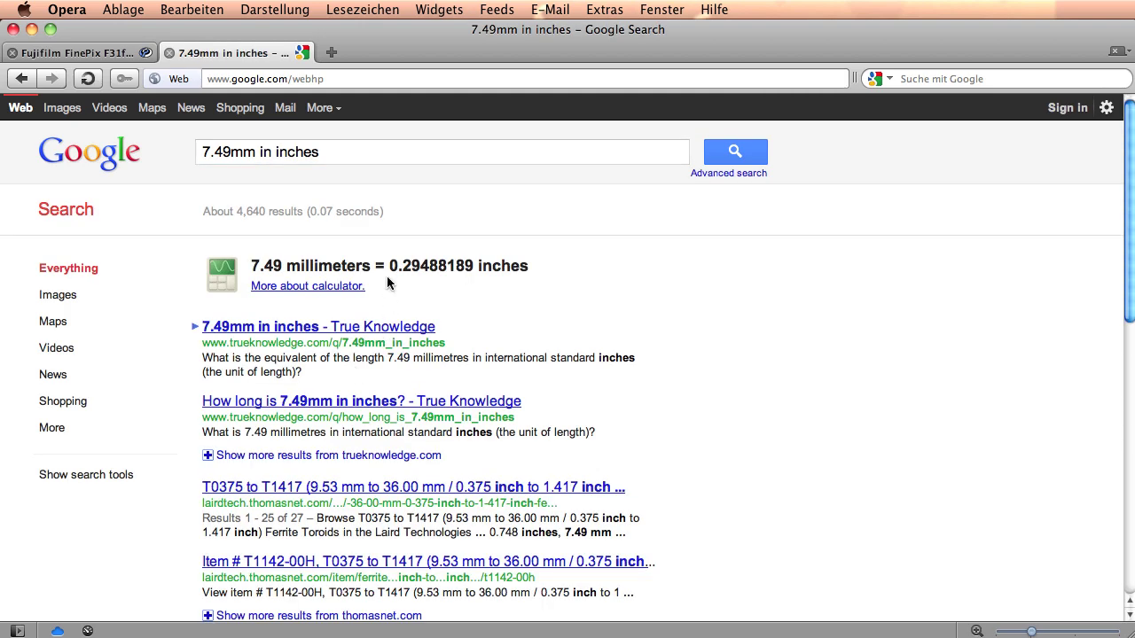
{"action": "left_click_drag", "start_coordinate": [387, 266], "coordinate": [529, 268]}
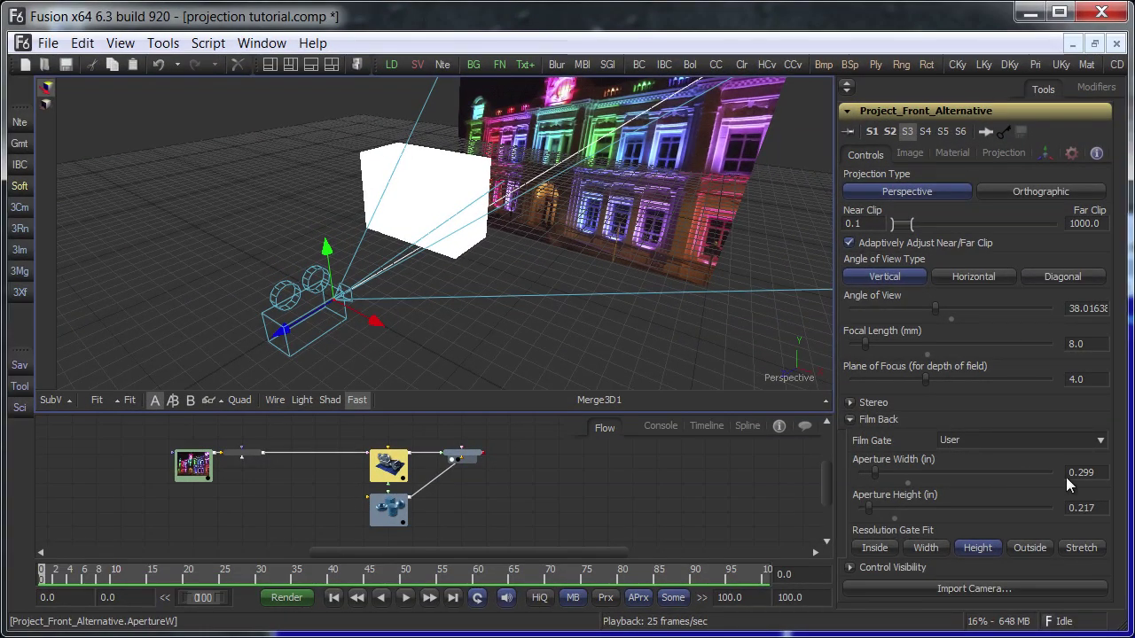
- Check the camera's aperture and 8.0 mm focal length, disable its image plane and enable camera projection
{"action": "left_click_drag", "start_coordinate": [1070, 477], "coordinate": [1065, 509]}
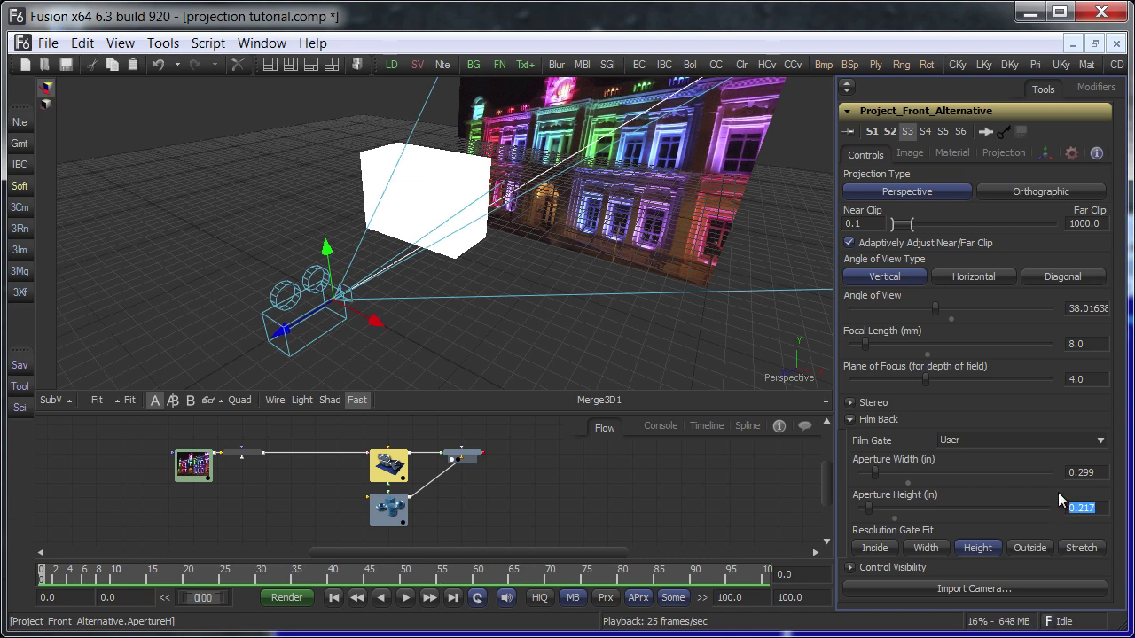
{"action": "left_click_drag", "start_coordinate": [1089, 344], "coordinate": [1038, 346]}
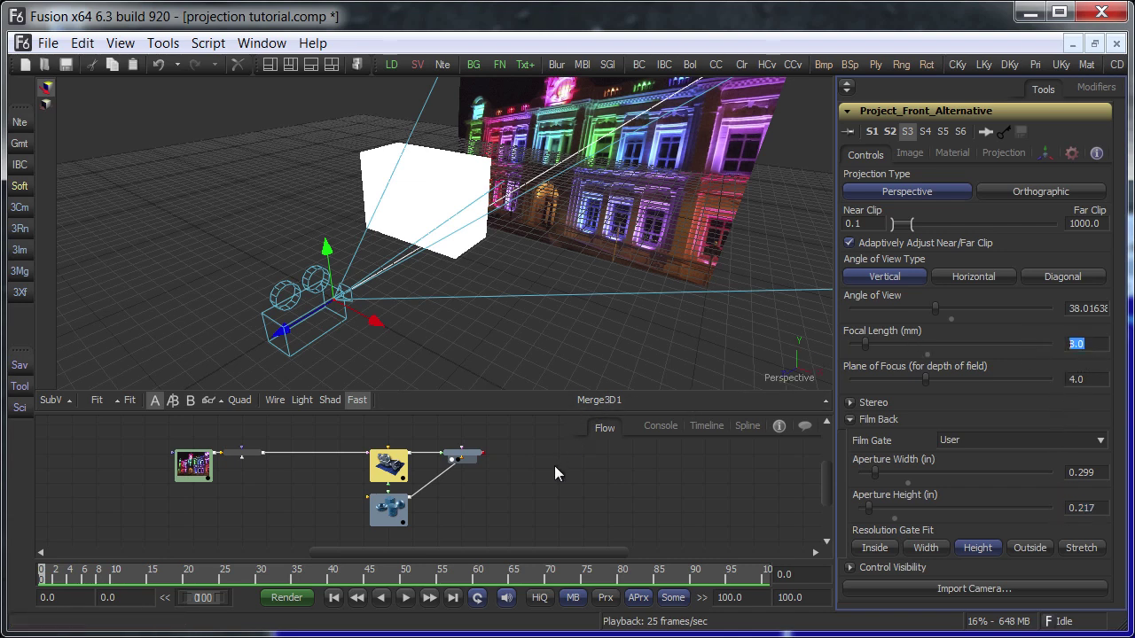
{"action": "left_click", "coordinate": [902, 156]}
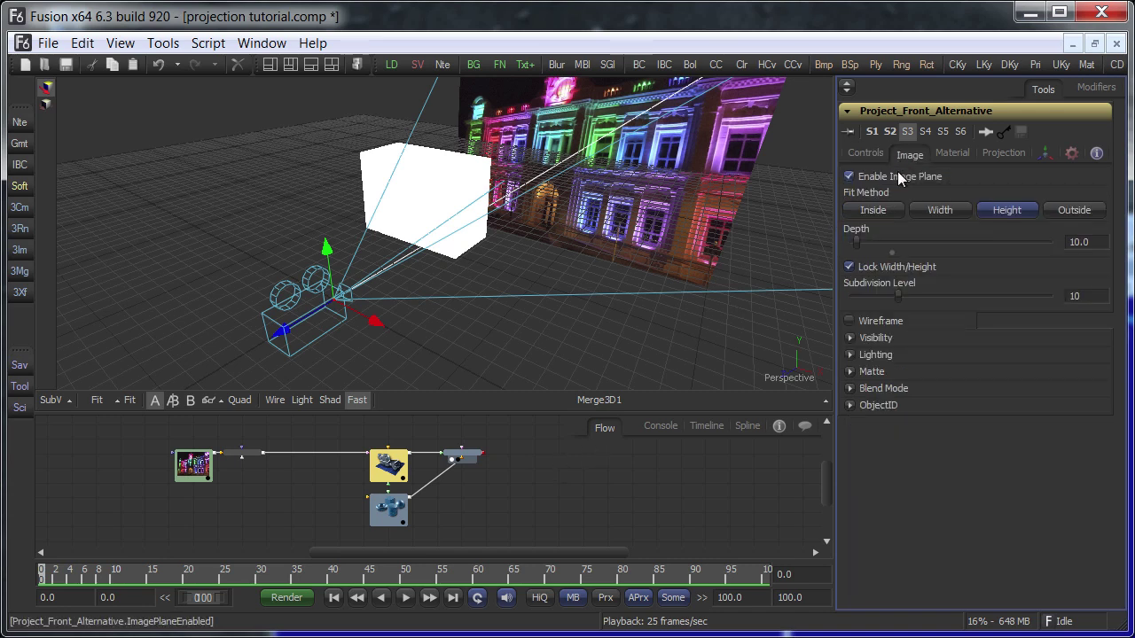
{"action": "left_click", "coordinate": [897, 172]}
{"action": "left_click", "coordinate": [1001, 154]}
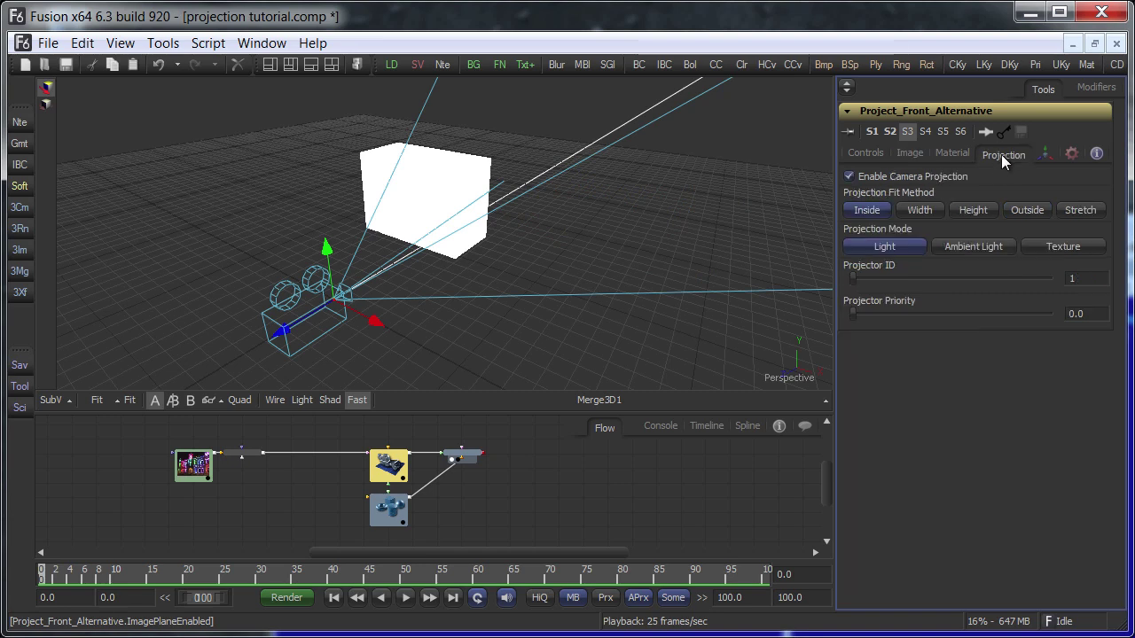
{"action": "left_click", "coordinate": [935, 174]}
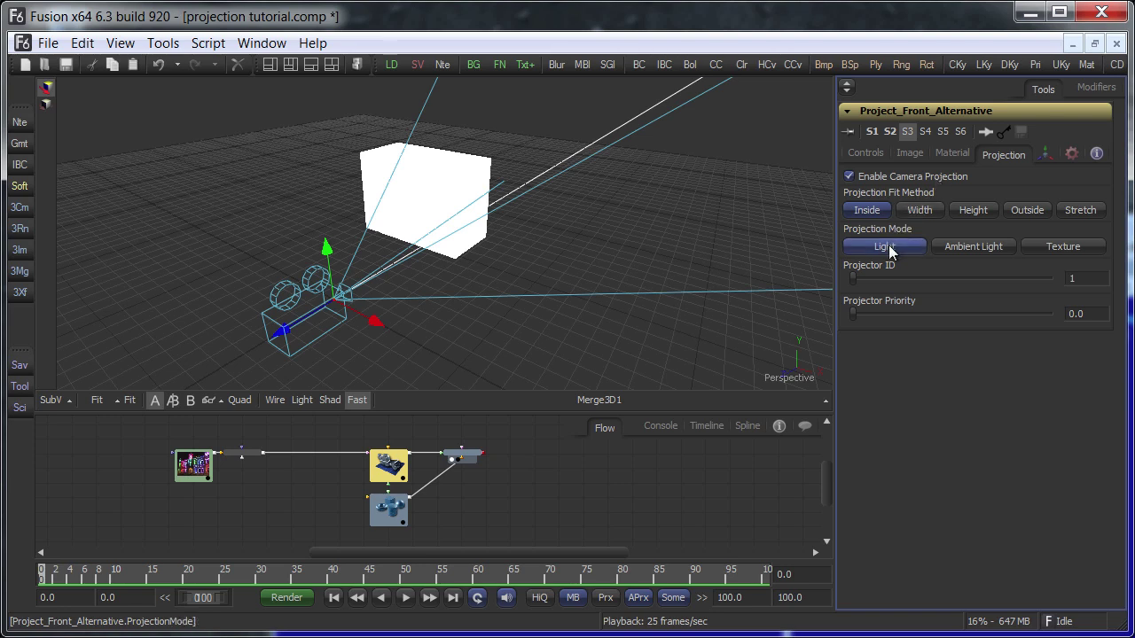
- Light the Merge3D1 scene, select HouseBox_1, and zoom and orbit to inspect the projected photo
{"action": "left_click", "coordinate": [302, 401]}
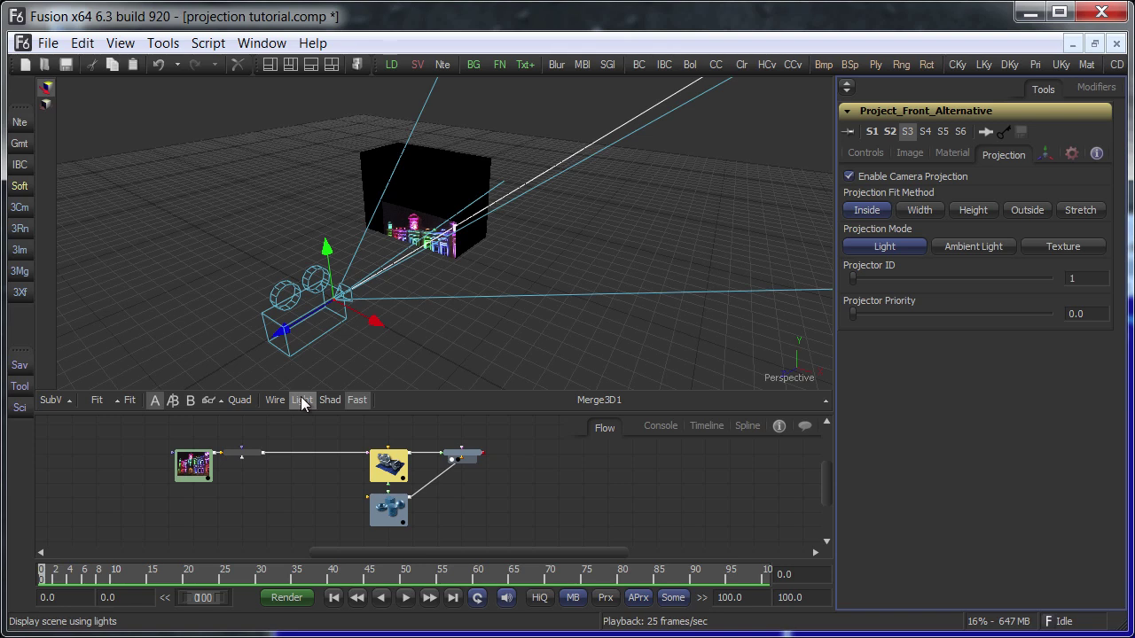
{"action": "left_click", "coordinate": [476, 226]}
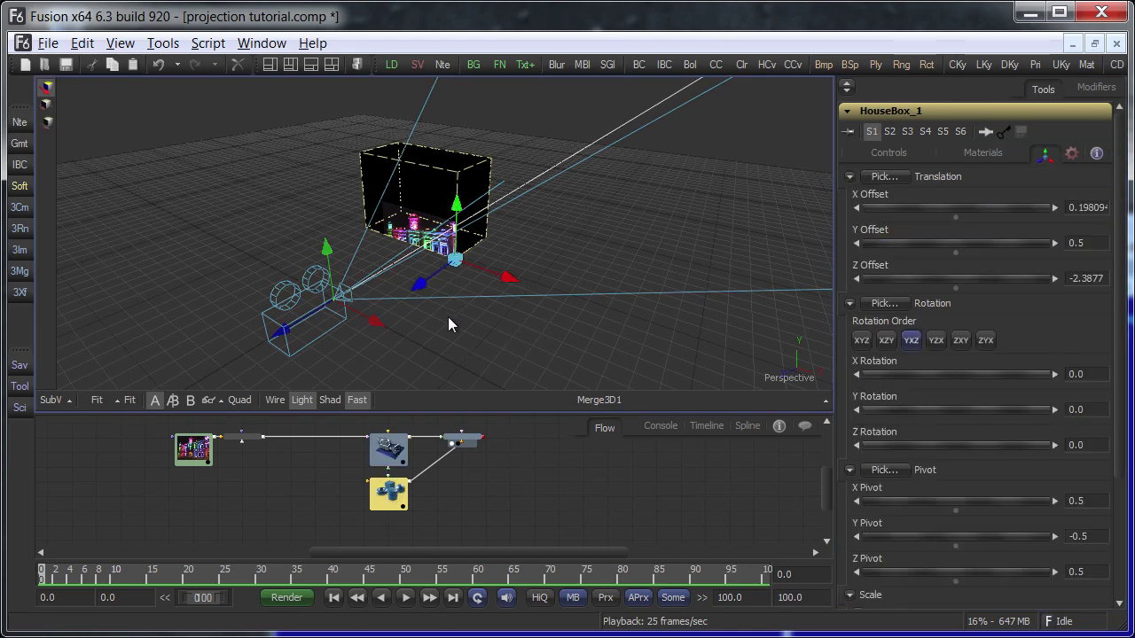
{"action": "scroll", "coordinate": [448, 317], "scroll_direction": "up", "scroll_amount": 2}
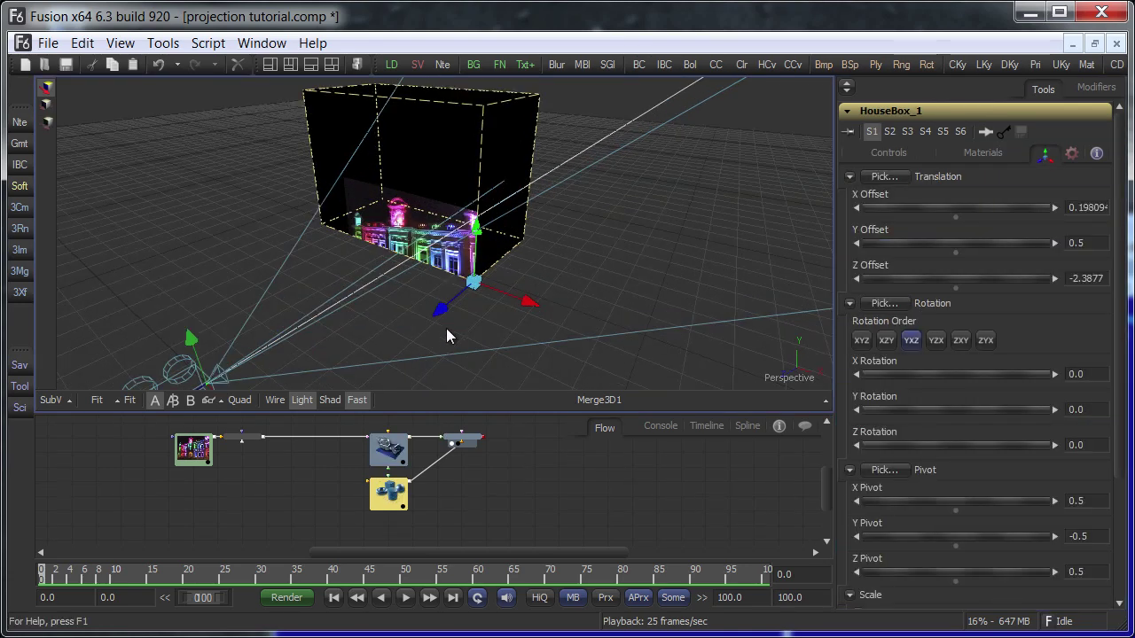
{"action": "scroll", "coordinate": [469, 338], "scroll_direction": "up", "scroll_amount": 1}
{"action": "left_click_drag", "start_coordinate": [469, 338], "coordinate": [435, 284]}
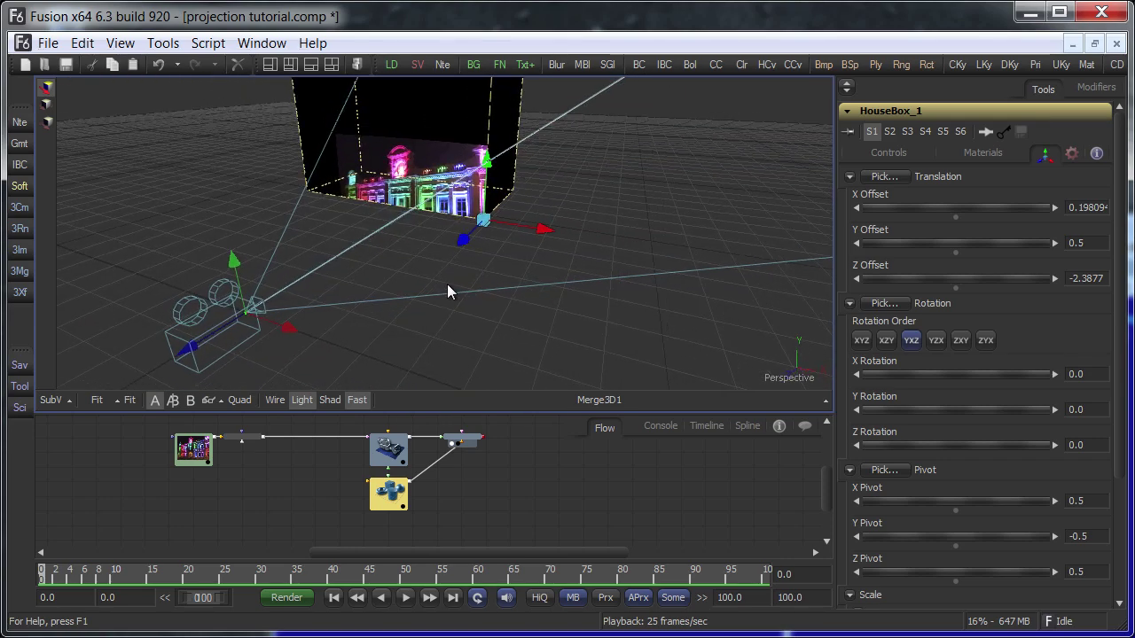
- Look through Project_Front_Alternative and scale HouseBox_1 to Y 0.822 and X 1.432
{"action": "right_click", "coordinate": [802, 382]}
{"action": "left_click", "coordinate": [815, 385]}
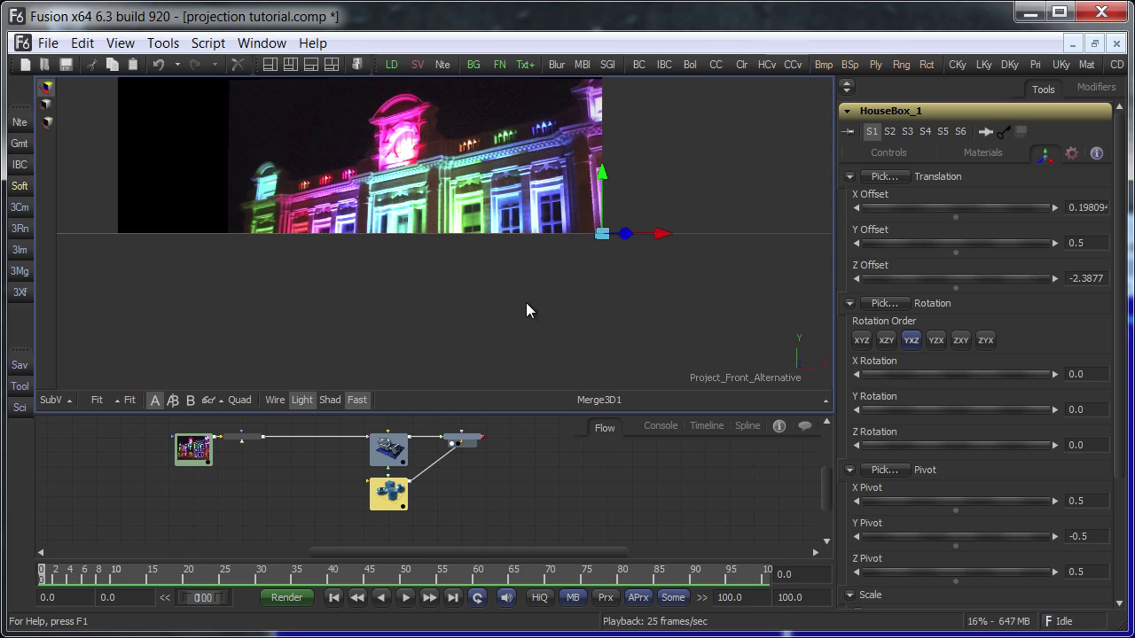
{"action": "left_click_drag", "start_coordinate": [451, 218], "coordinate": [443, 279]}
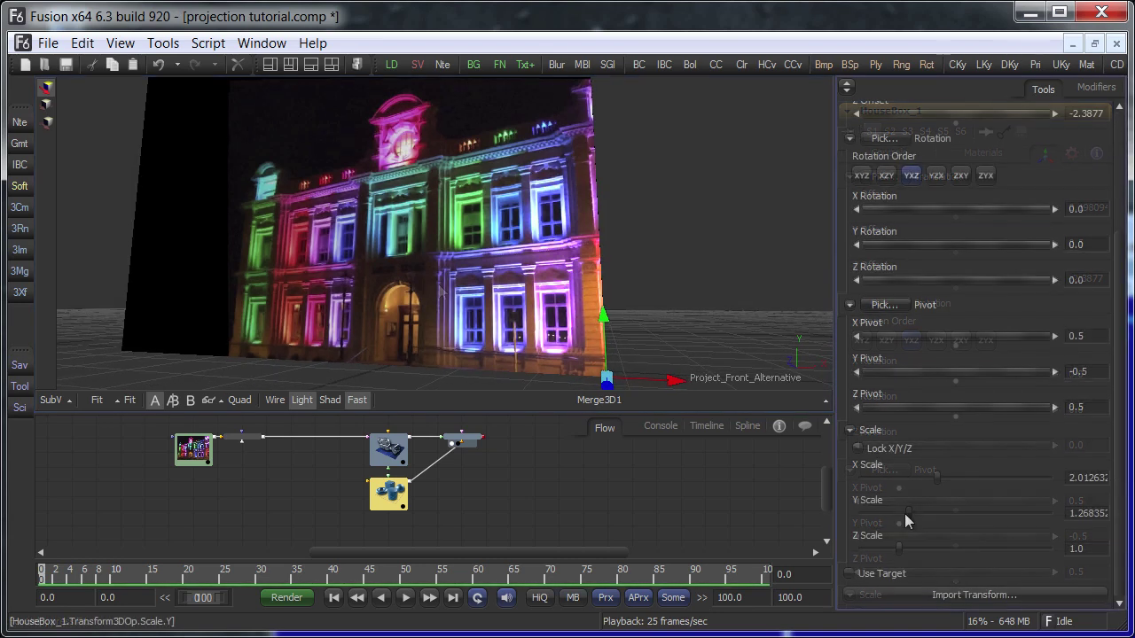
{"action": "left_click_drag", "start_coordinate": [905, 514], "coordinate": [889, 511]}
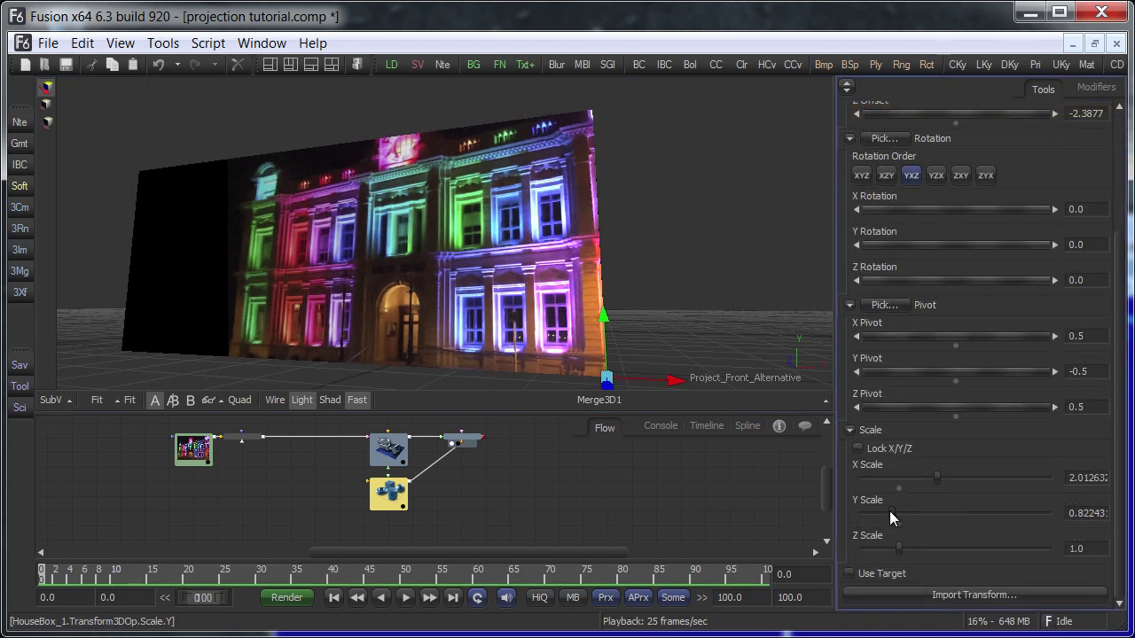
{"action": "left_click_drag", "start_coordinate": [937, 478], "coordinate": [915, 477]}
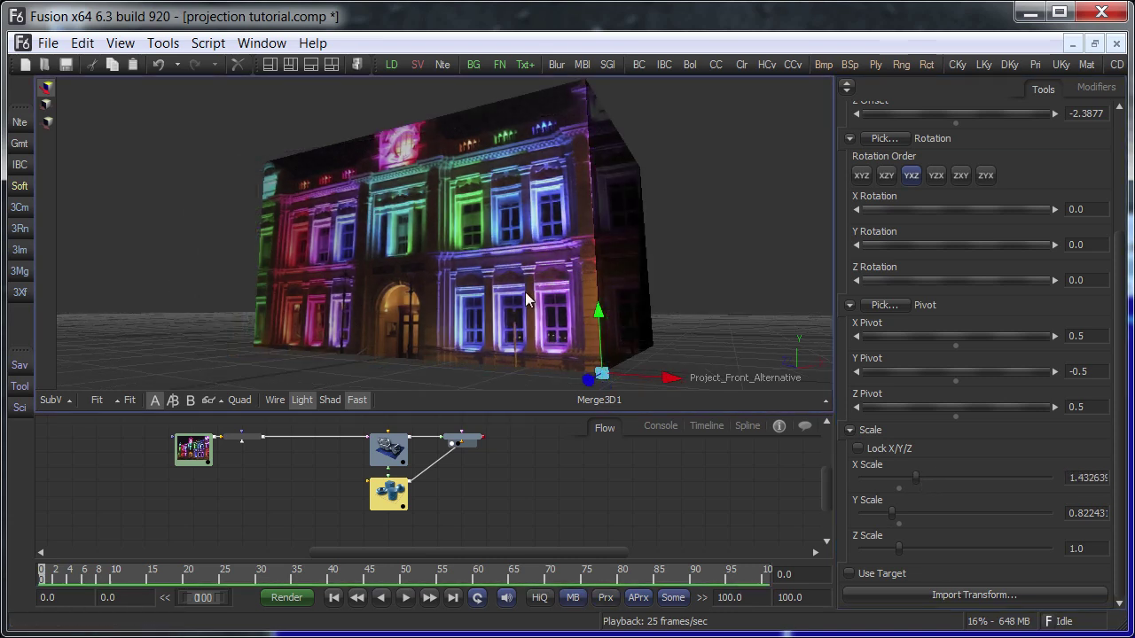
- Tilt the Project_Front_Alternative projector's Z rotation to about -1.2 degrees
{"action": "left_click", "coordinate": [397, 452]}
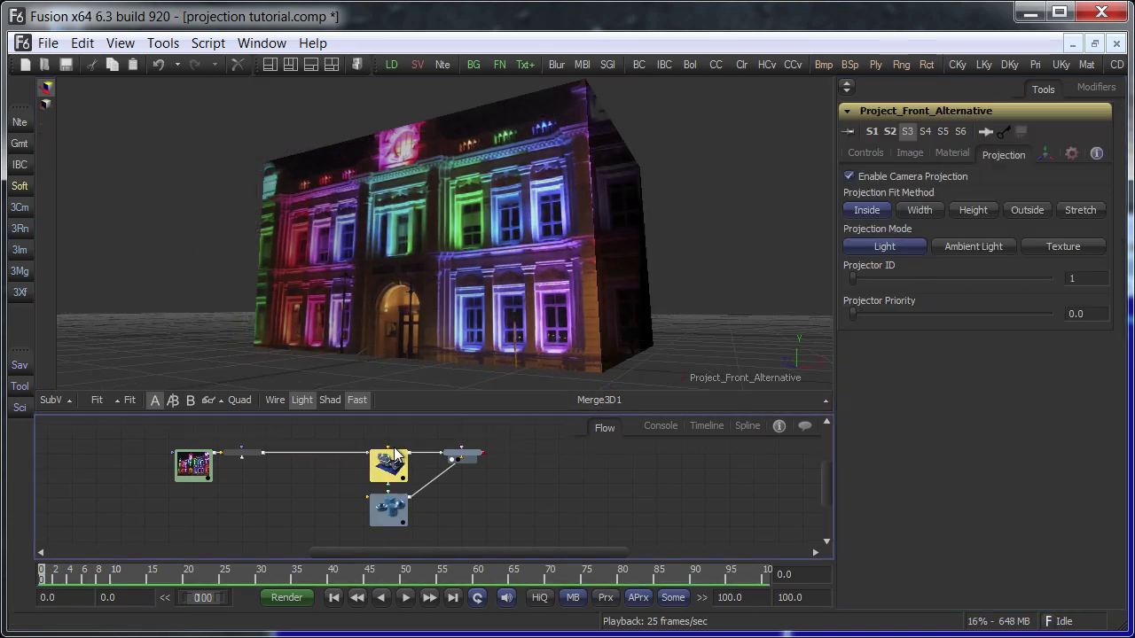
{"action": "left_click", "coordinate": [1046, 155]}
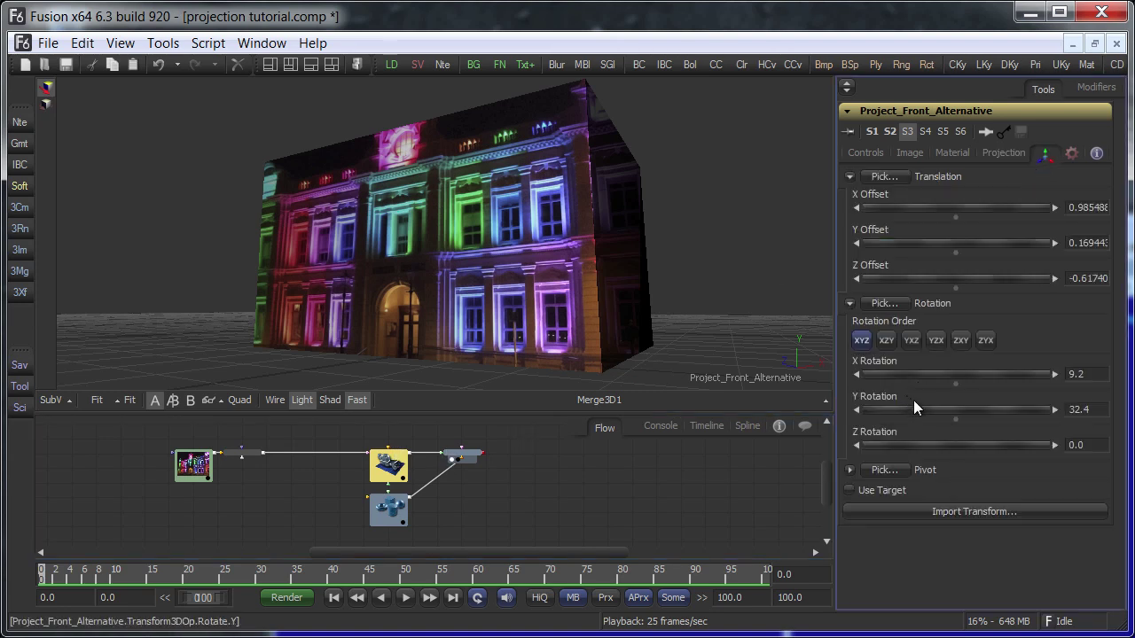
{"action": "left_click_drag", "start_coordinate": [955, 444], "coordinate": [956, 444]}
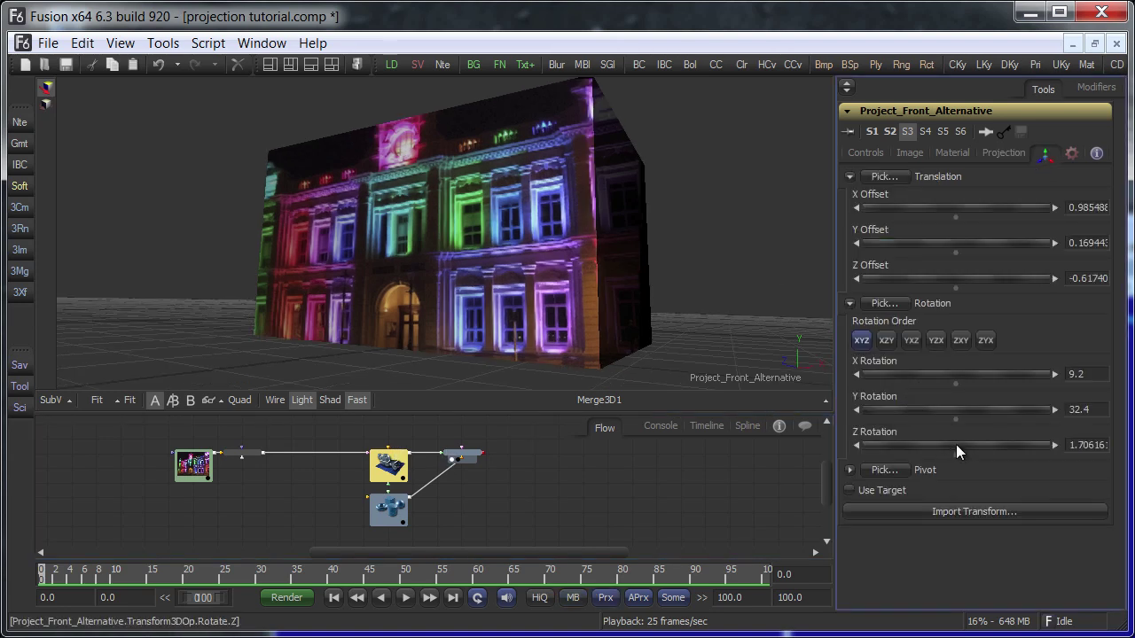
{"action": "double_click", "coordinate": [955, 445]}
{"action": "left_click", "coordinate": [955, 444]}
{"action": "left_click", "coordinate": [955, 444]}
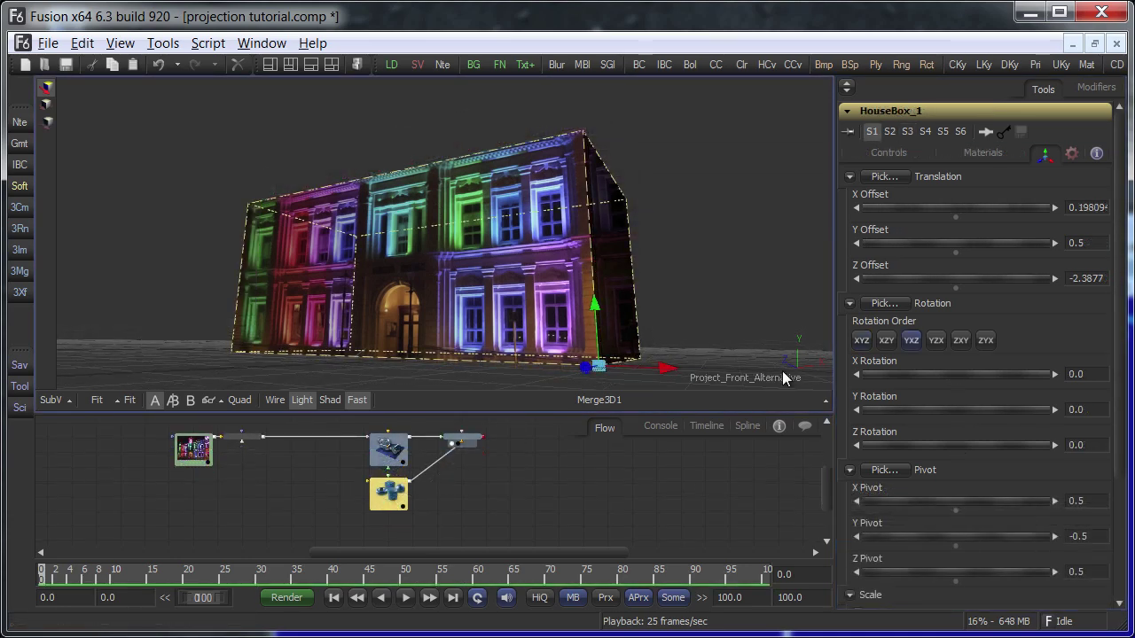
- Switch the viewer back to Perspective and orbit around the textured box
{"action": "right_click", "coordinate": [784, 374]}
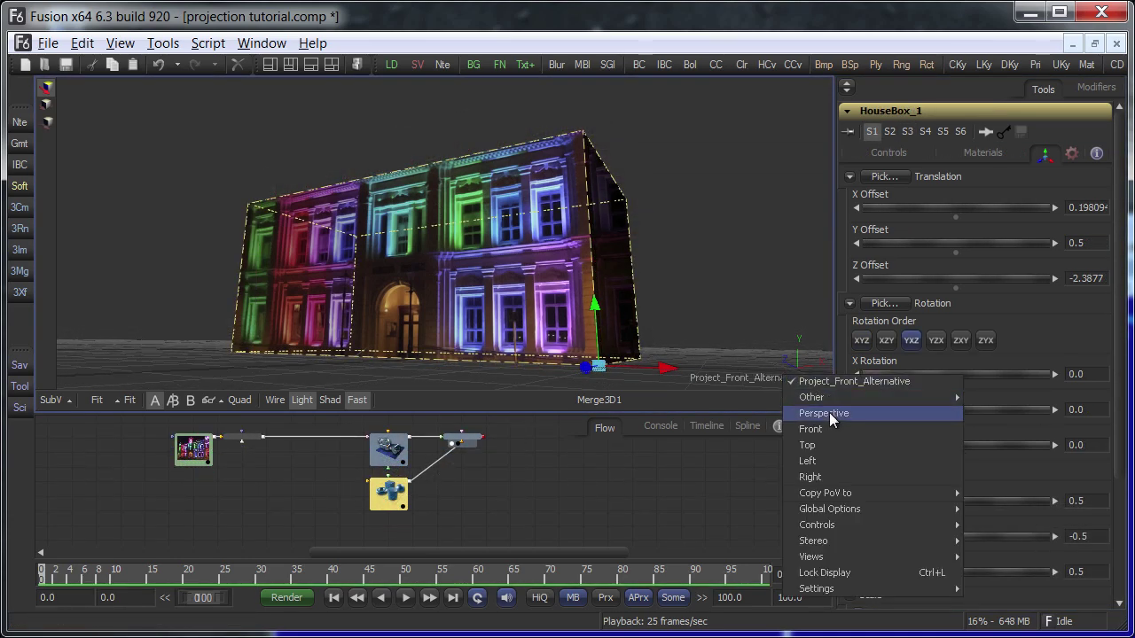
{"action": "left_click", "coordinate": [829, 413]}
{"action": "left_click_drag", "start_coordinate": [693, 256], "coordinate": [158, 289]}
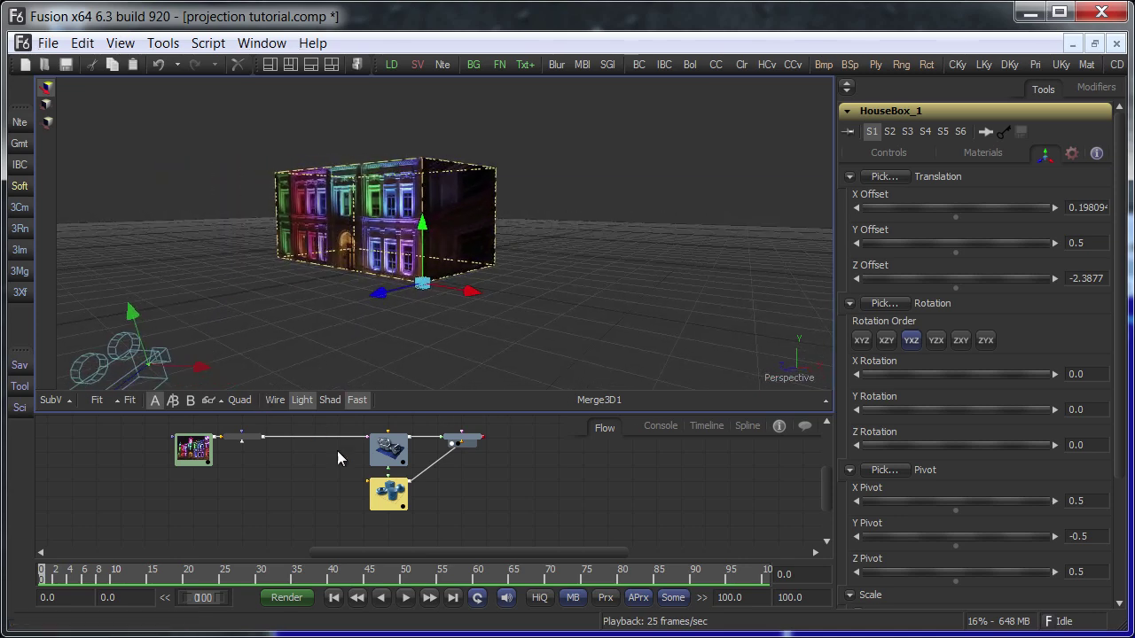
- Set the front projector's Projection Mode to Texture
{"action": "left_click", "coordinate": [388, 460]}
{"action": "left_click", "coordinate": [987, 155]}
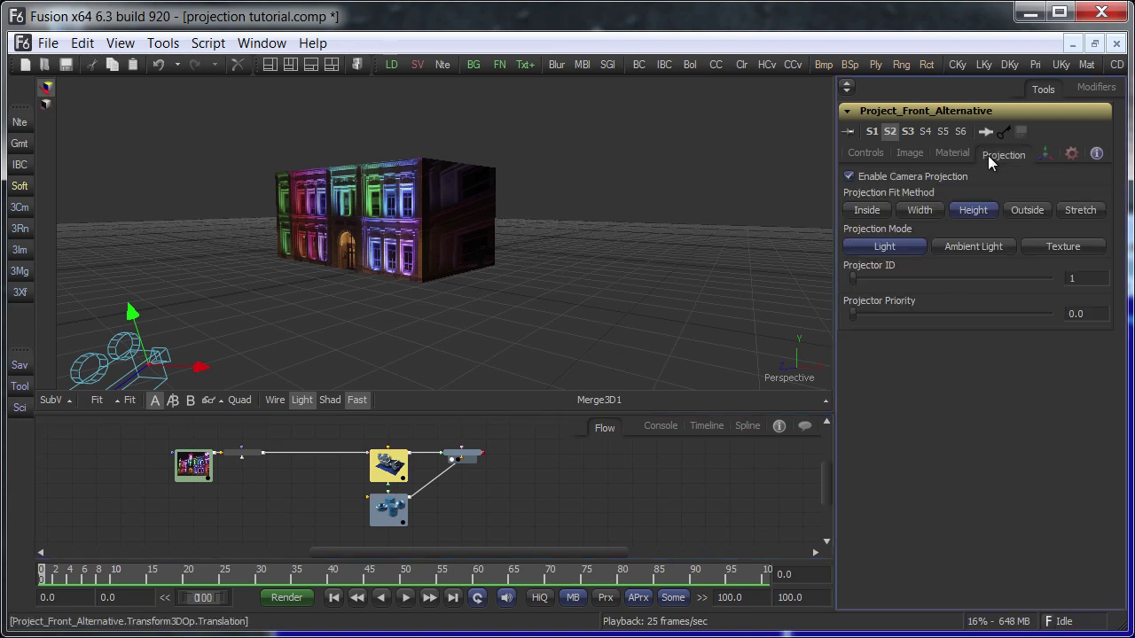
{"action": "left_click", "coordinate": [1042, 243]}
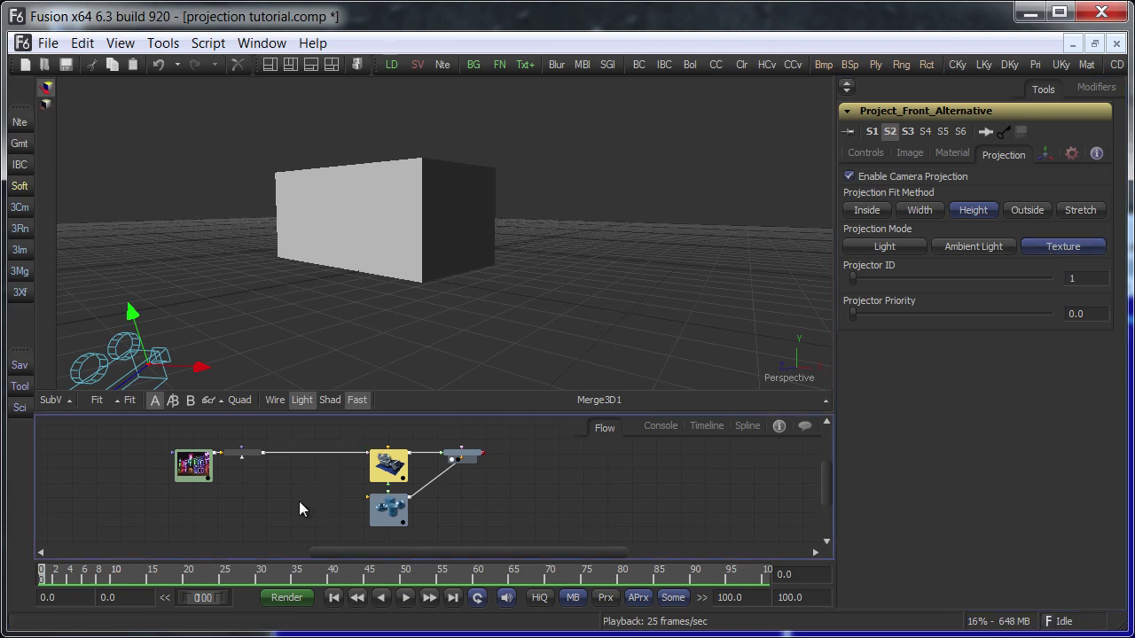
- Add a Catcher and connect it to the box's material input
{"action": "key", "text": "ctrl+space"}
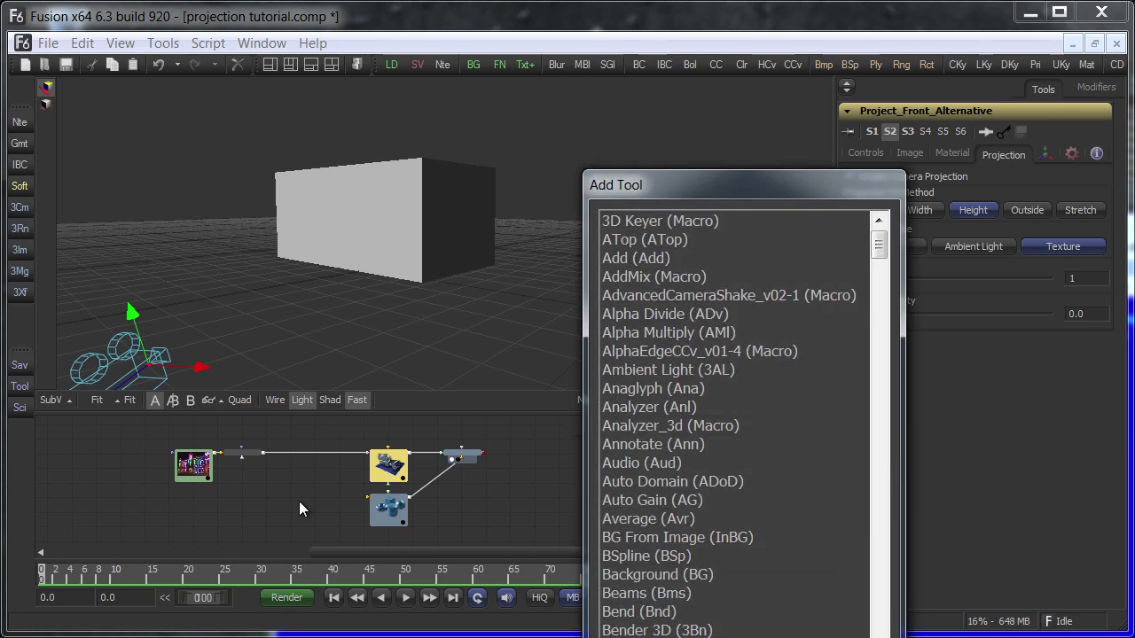
{"action": "type", "text": "catc"}
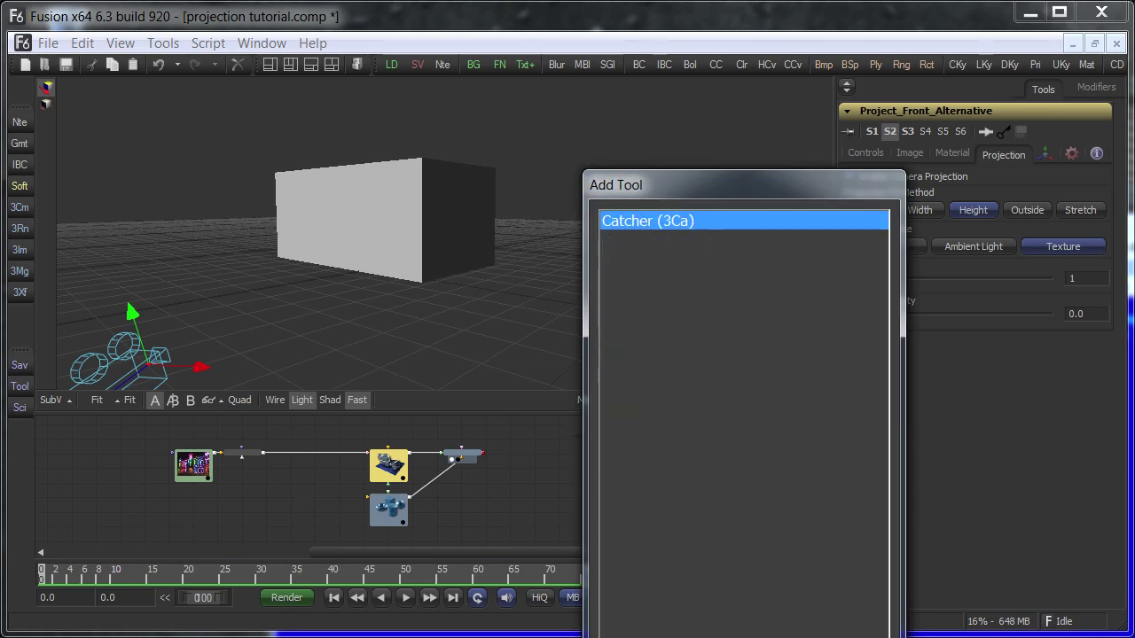
{"action": "key", "text": "Return"}
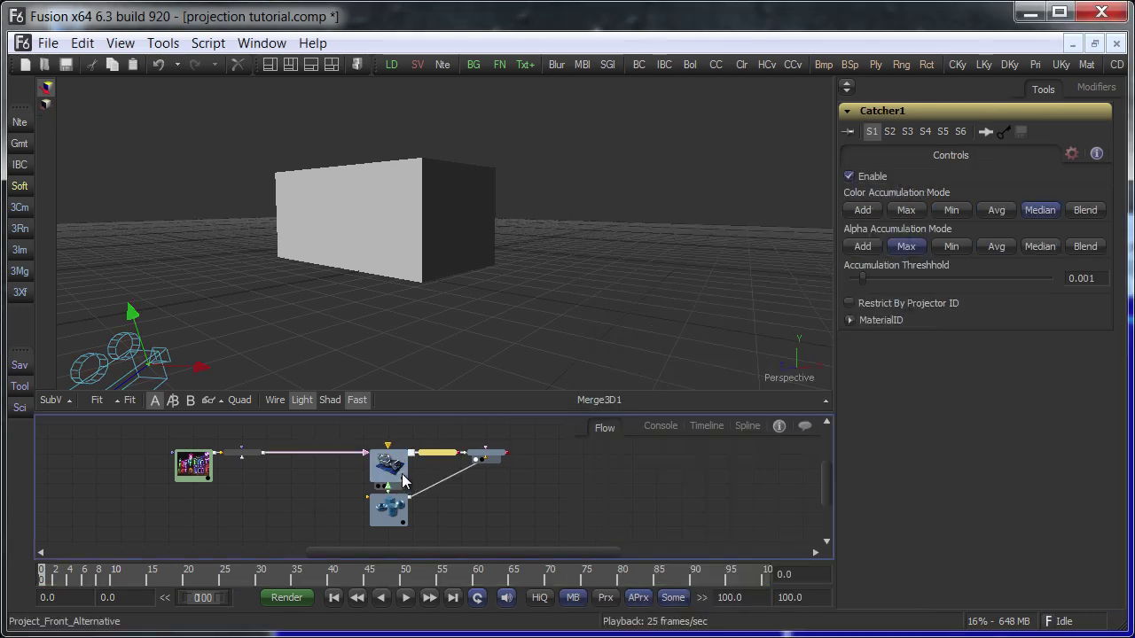
{"action": "left_click_drag", "start_coordinate": [442, 455], "coordinate": [377, 507]}
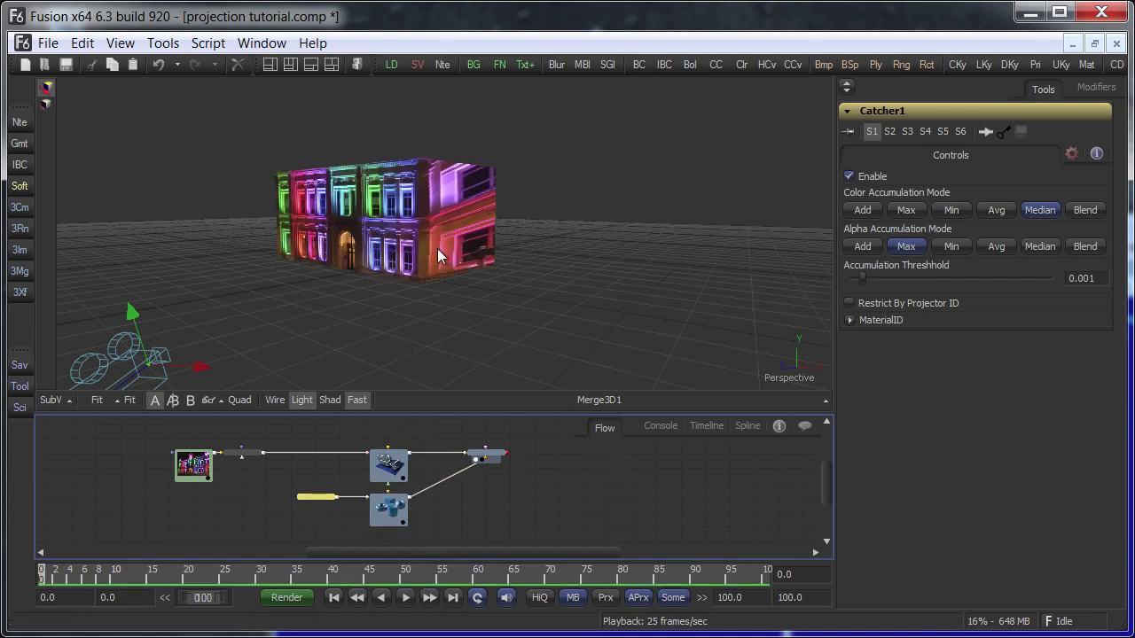
{"action": "left_click_drag", "start_coordinate": [564, 264], "coordinate": [279, 251]}
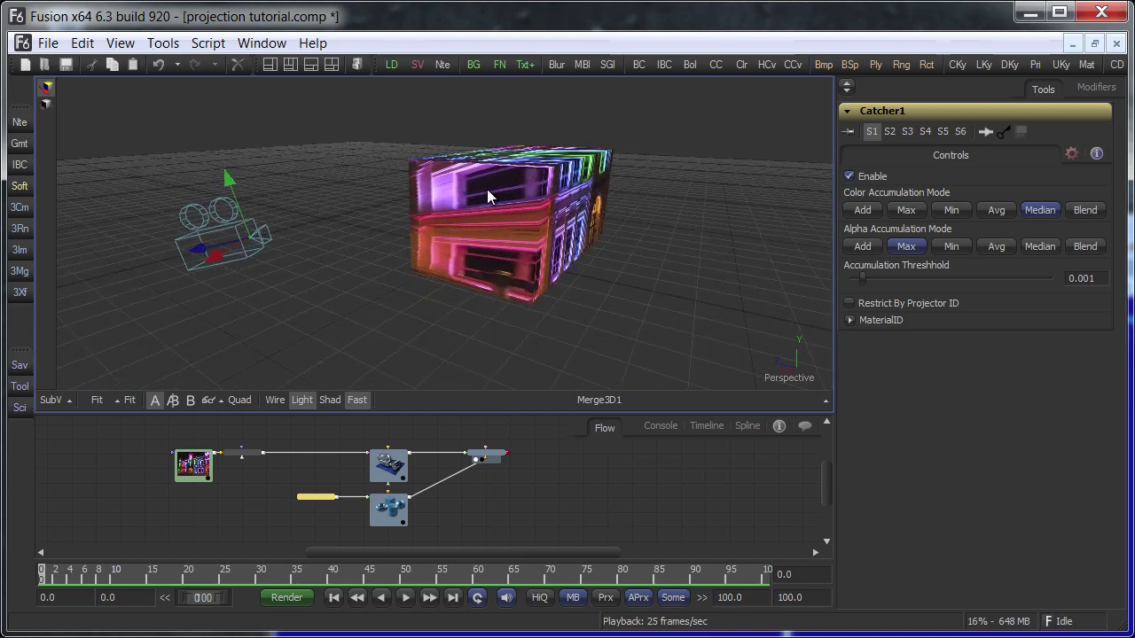
{"action": "left_click_drag", "start_coordinate": [487, 189], "coordinate": [513, 275]}
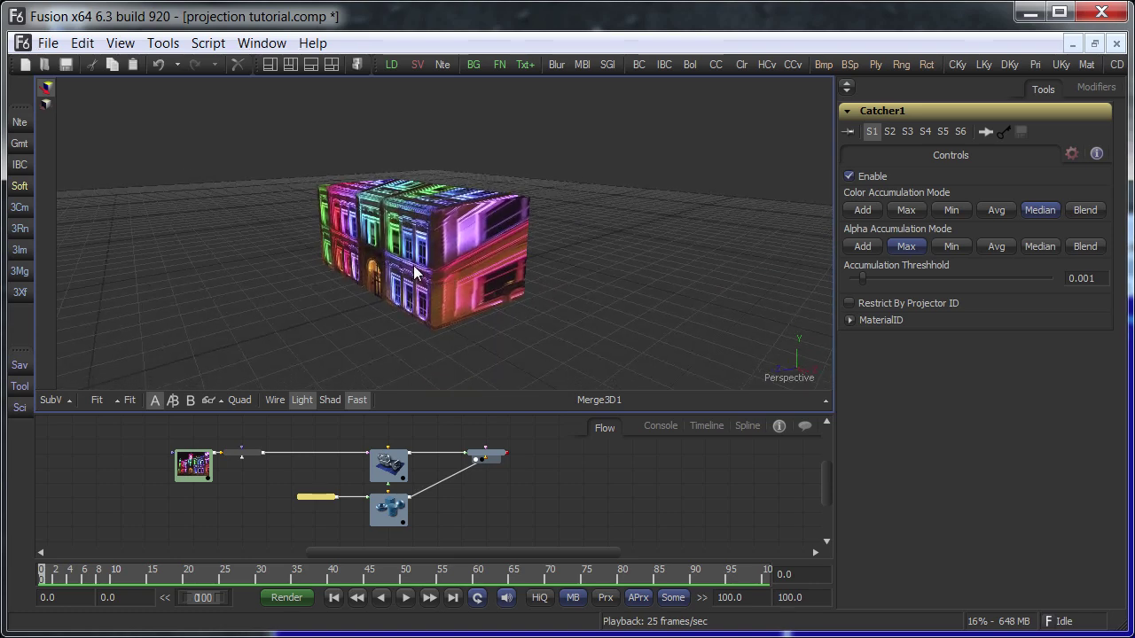
{"action": "left_click_drag", "start_coordinate": [417, 272], "coordinate": [470, 280]}
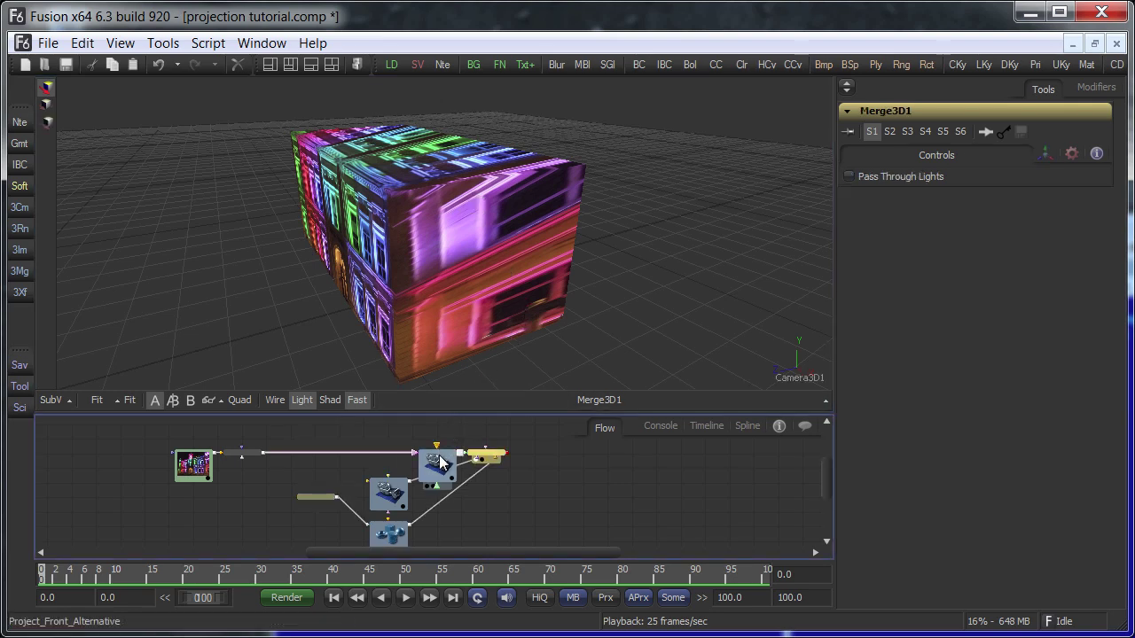
- Arrange Camera3D1 beside the front projector and orbit a perspective view showing both cameras and the box
{"action": "left_click_drag", "start_coordinate": [441, 465], "coordinate": [393, 456]}
{"action": "left_click", "coordinate": [395, 521]}
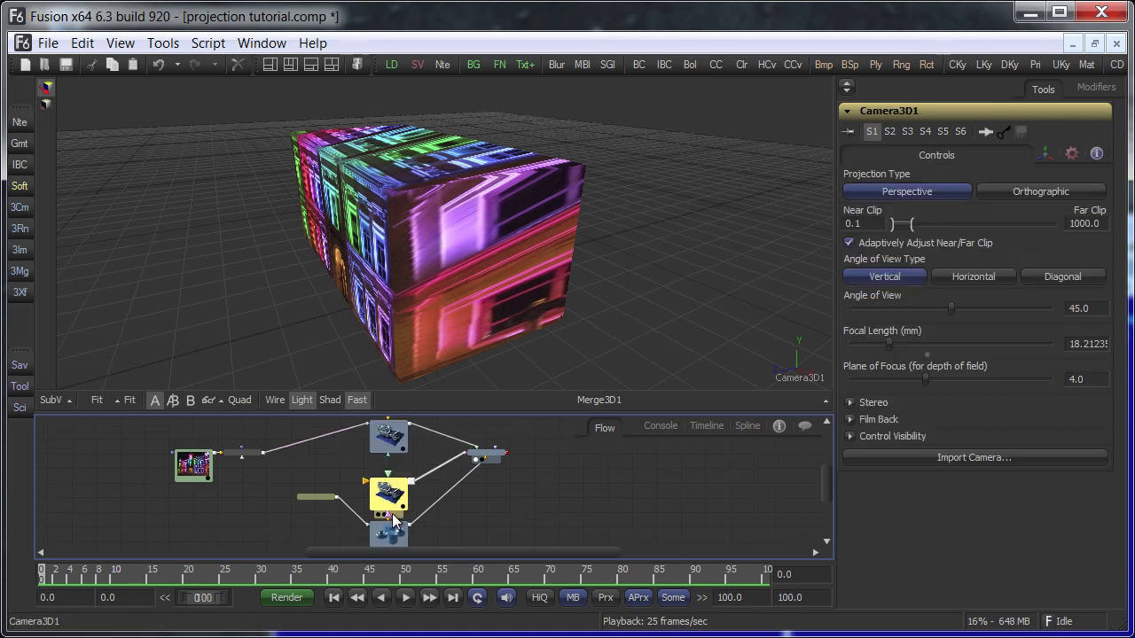
{"action": "right_click", "coordinate": [790, 375]}
{"action": "left_click", "coordinate": [803, 428]}
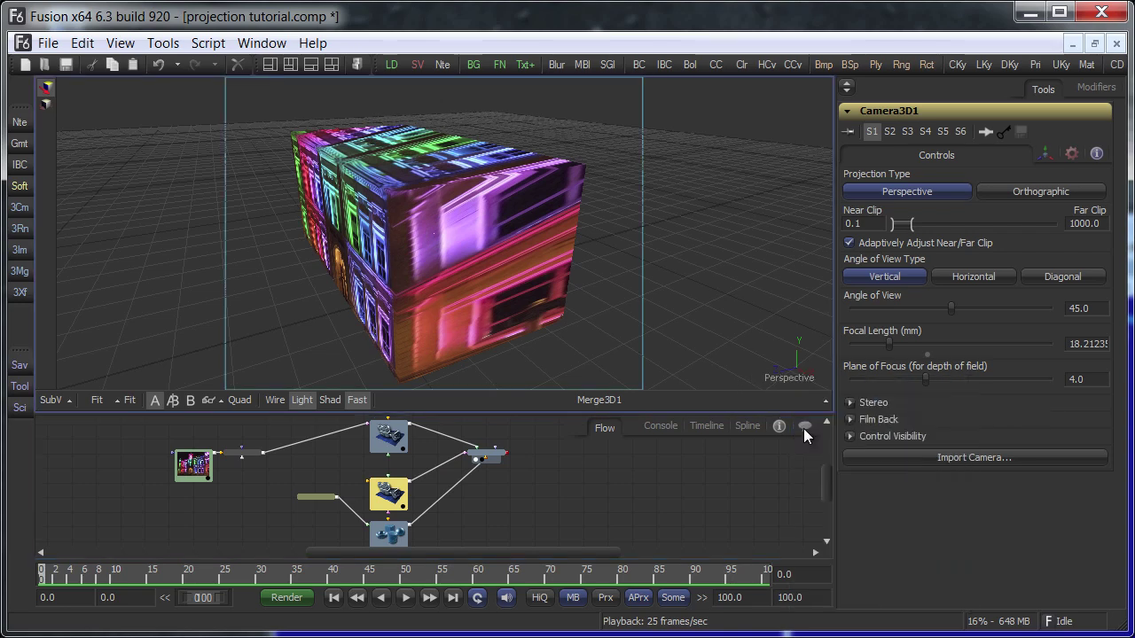
{"action": "left_click_drag", "start_coordinate": [327, 253], "coordinate": [522, 276]}
{"action": "scroll", "coordinate": [521, 270], "scroll_direction": "down", "scroll_amount": 4}
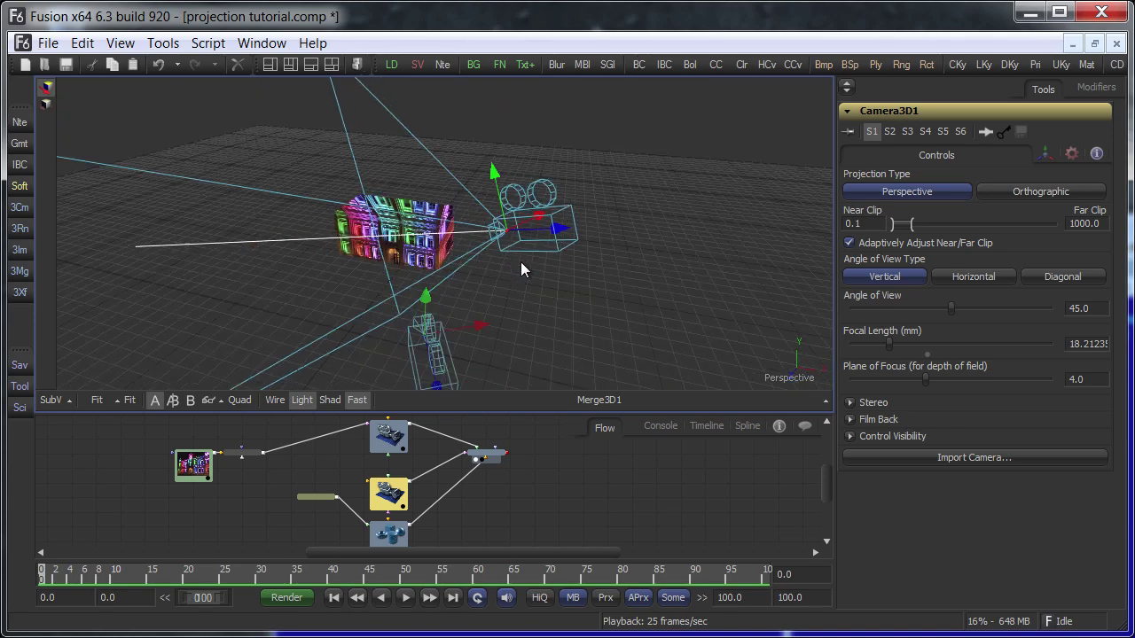
{"action": "left_click_drag", "start_coordinate": [620, 289], "coordinate": [562, 276]}
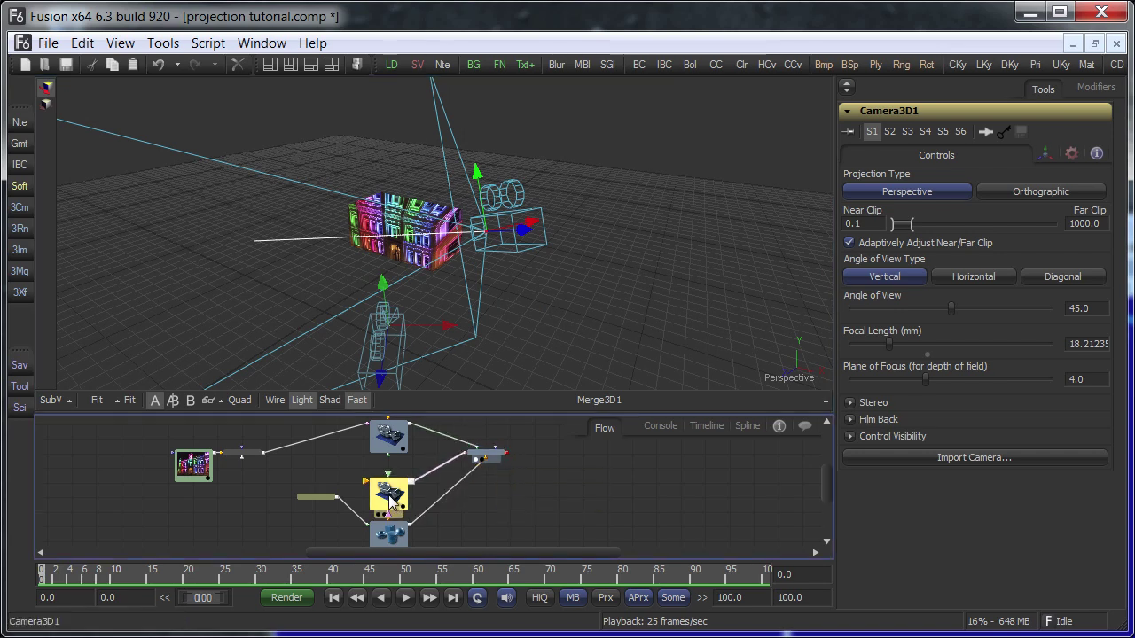
- Rename the new camera to 'Projection_Side'
{"action": "key", "text": "F2"}
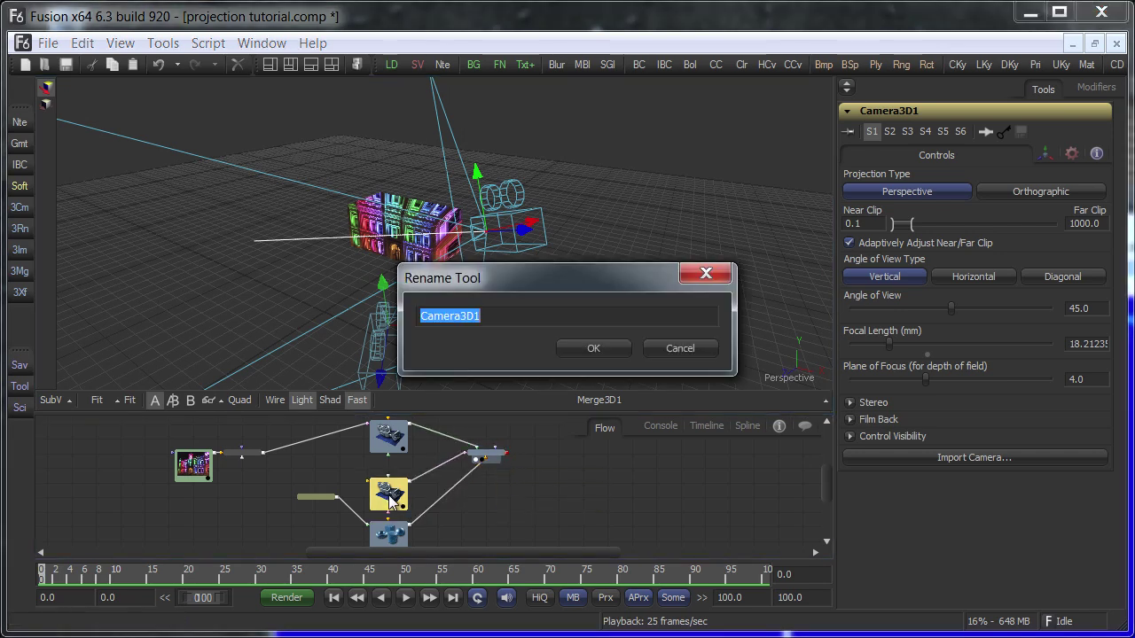
{"action": "type", "text": "Projec"}
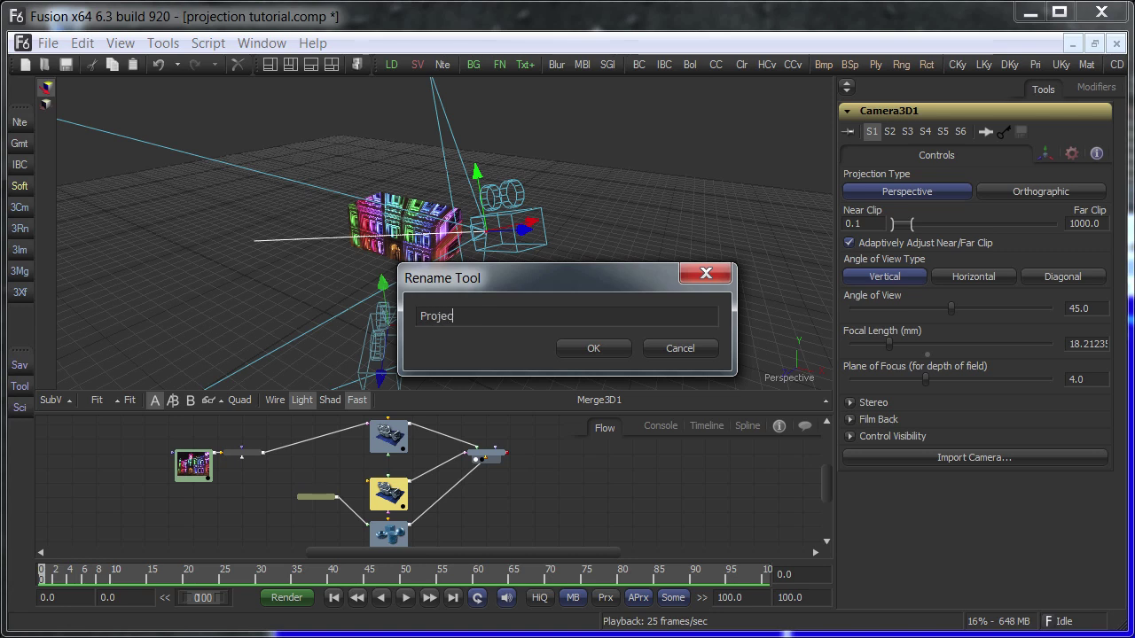
{"action": "type", "text": "tion_Side"}
{"action": "key", "text": "Return"}
- Add a 3D renderer after Merge3D1, rendering through Projection_Side at 16-bit integer depth
{"action": "left_click", "coordinate": [486, 456]}
{"action": "key", "text": "ctrl+space"}
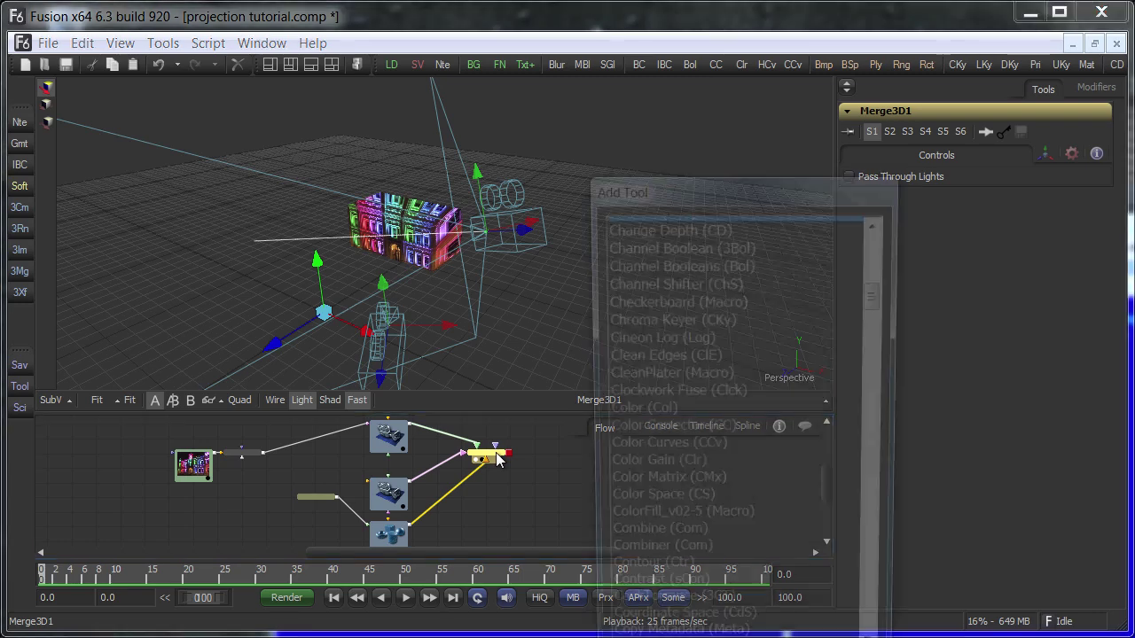
{"action": "type", "text": "ren"}
{"action": "key", "text": "Return"}
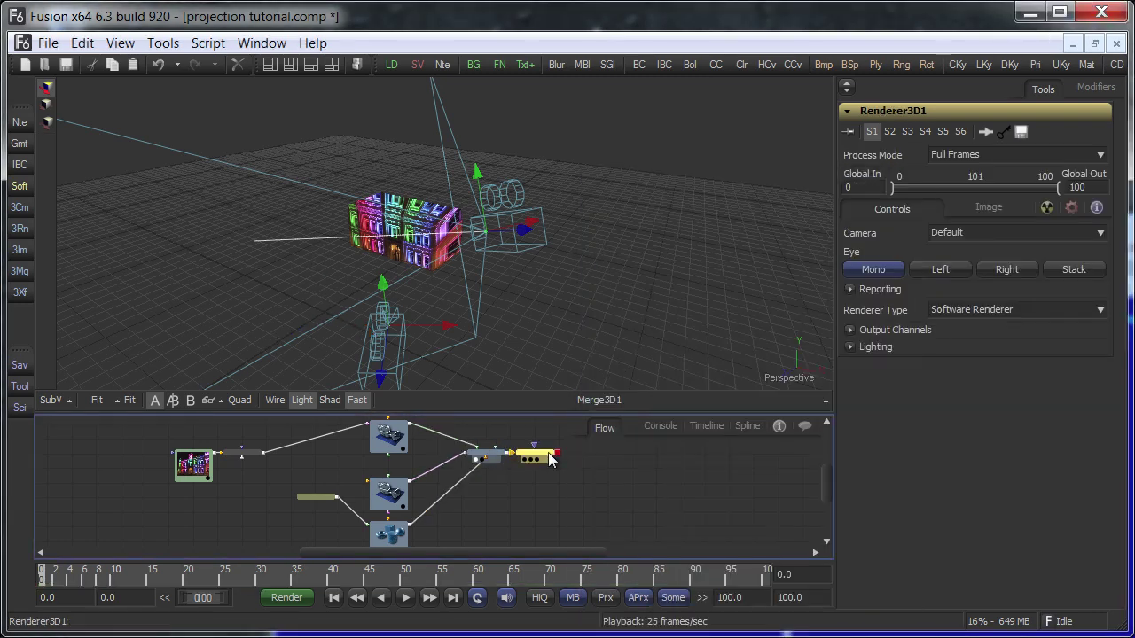
{"action": "left_click_drag", "start_coordinate": [549, 455], "coordinate": [573, 461]}
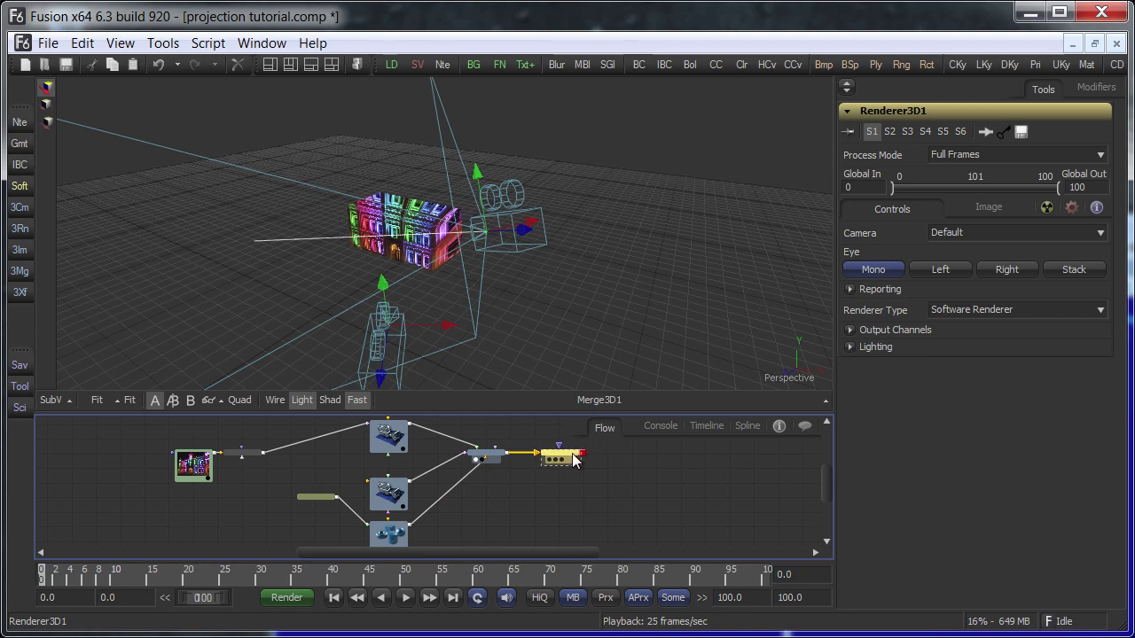
{"action": "left_click", "coordinate": [954, 235]}
{"action": "left_click", "coordinate": [957, 270]}
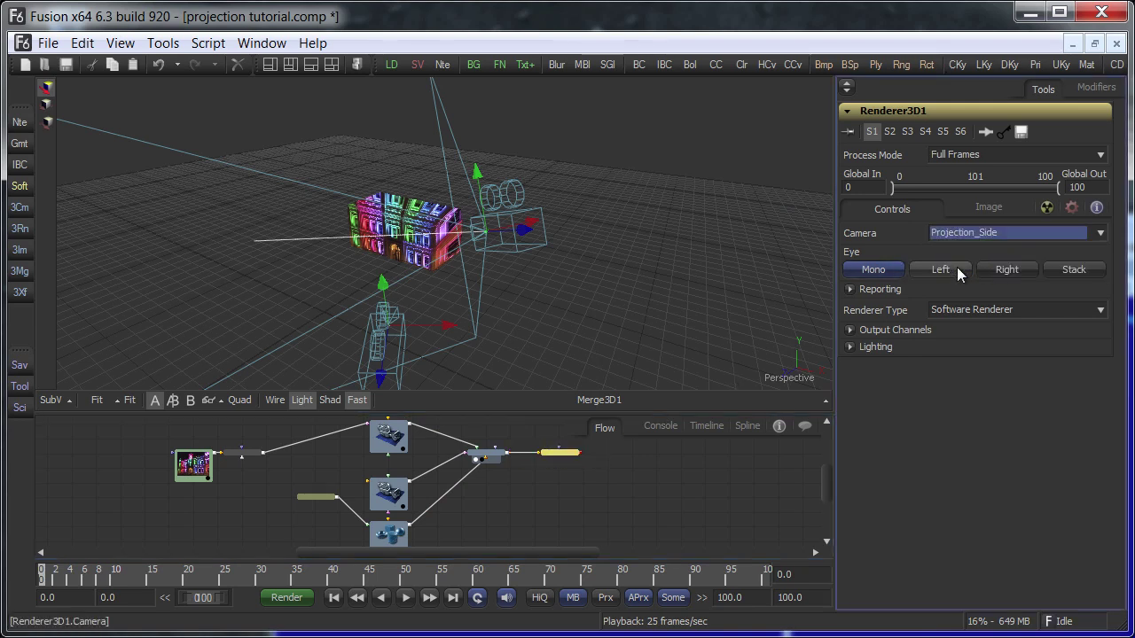
{"action": "key", "text": "1"}
{"action": "left_click", "coordinate": [975, 211]}
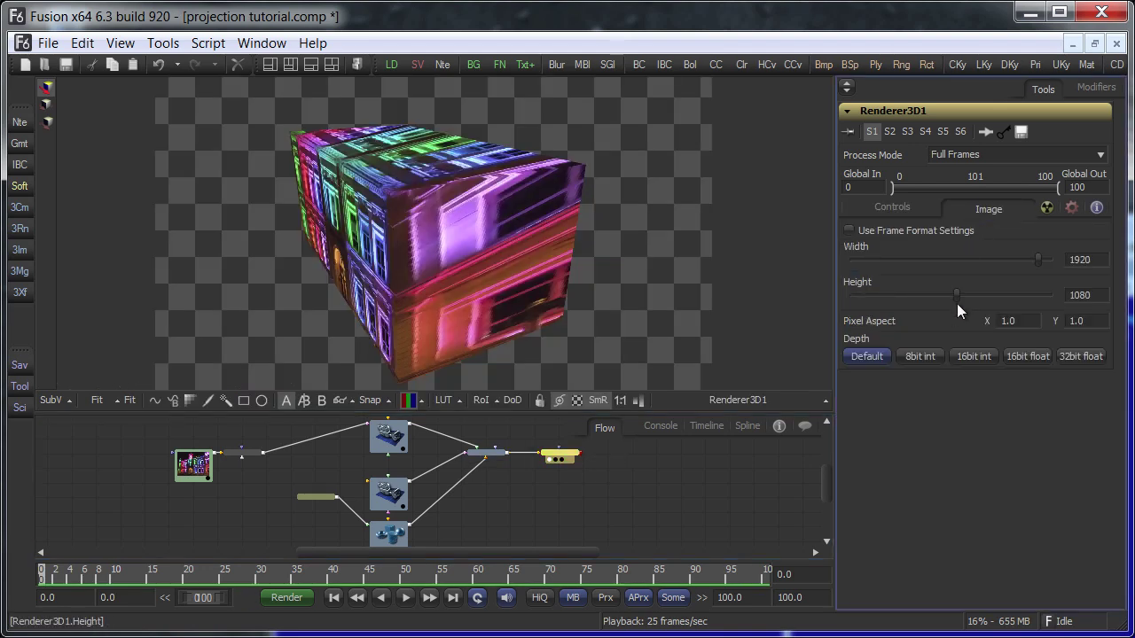
{"action": "left_click", "coordinate": [961, 357]}
- Save the viewer image over side_projection_screenshot.tif in the Projections folder
{"action": "right_click", "coordinate": [500, 230]}
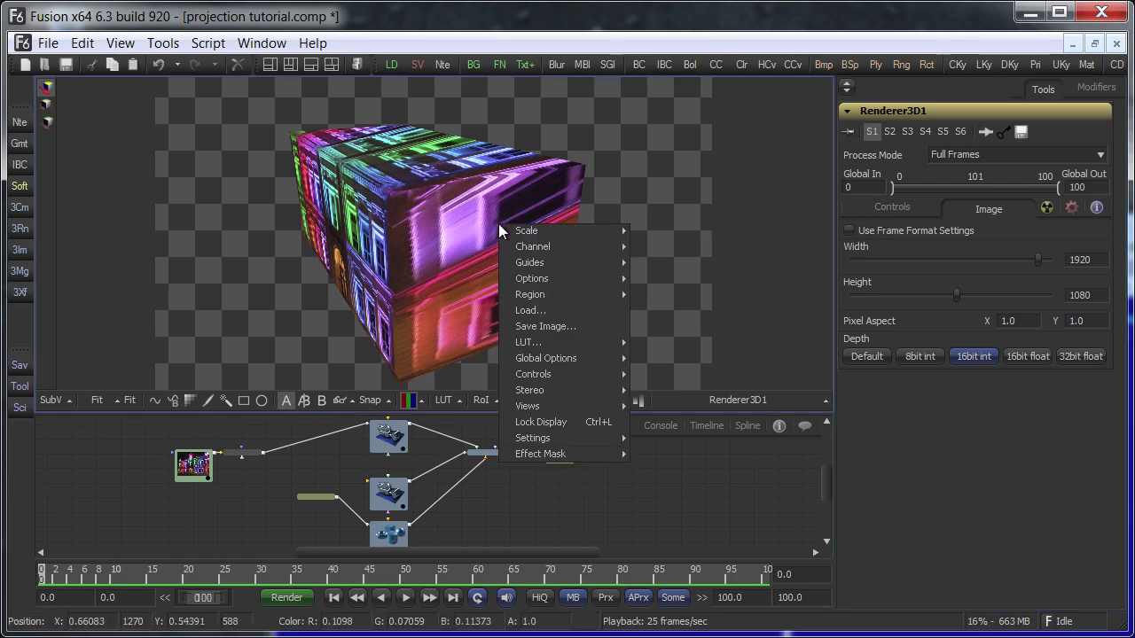
{"action": "left_click", "coordinate": [529, 326]}
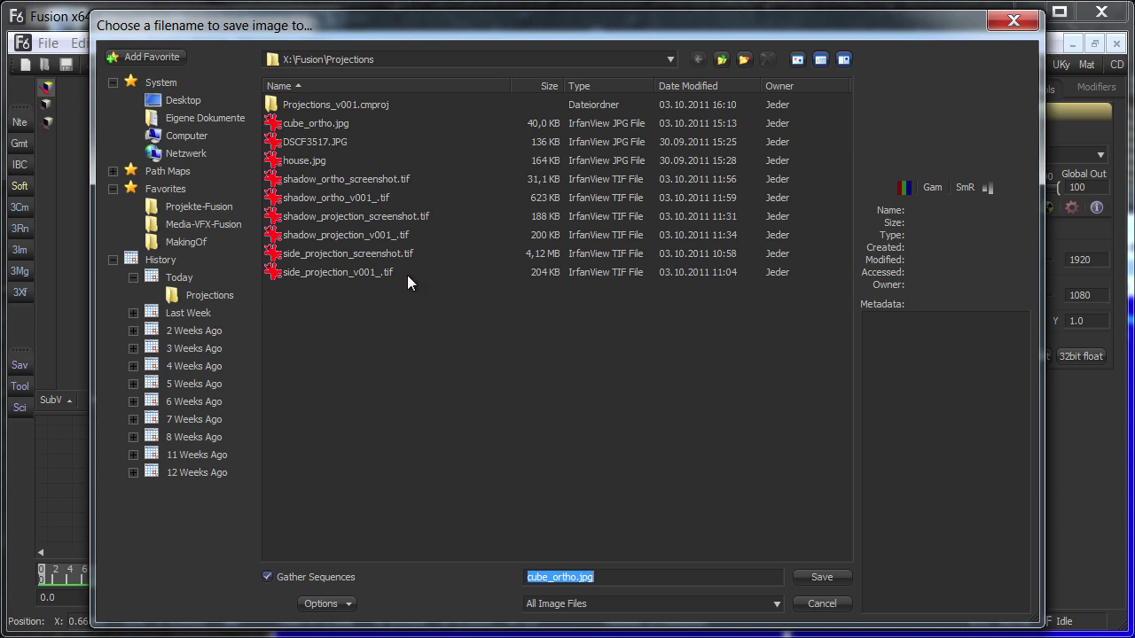
{"action": "left_click", "coordinate": [382, 252]}
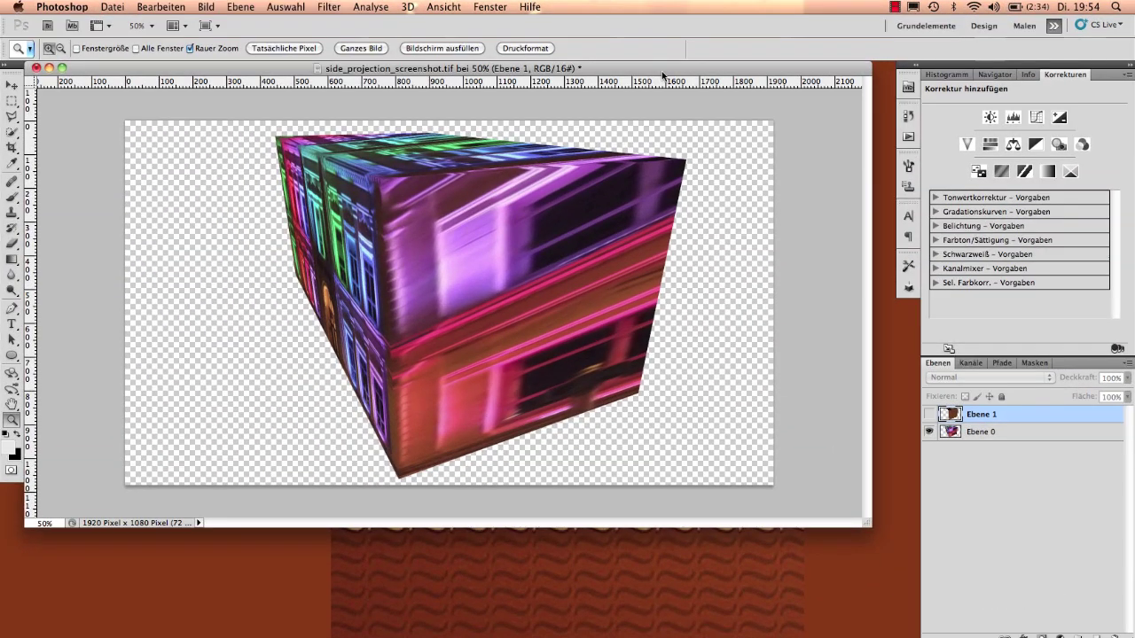
- Toggle the brown painted layer Ebene 1 on and off to compare, leaving it visible
{"action": "left_click", "coordinate": [929, 414]}
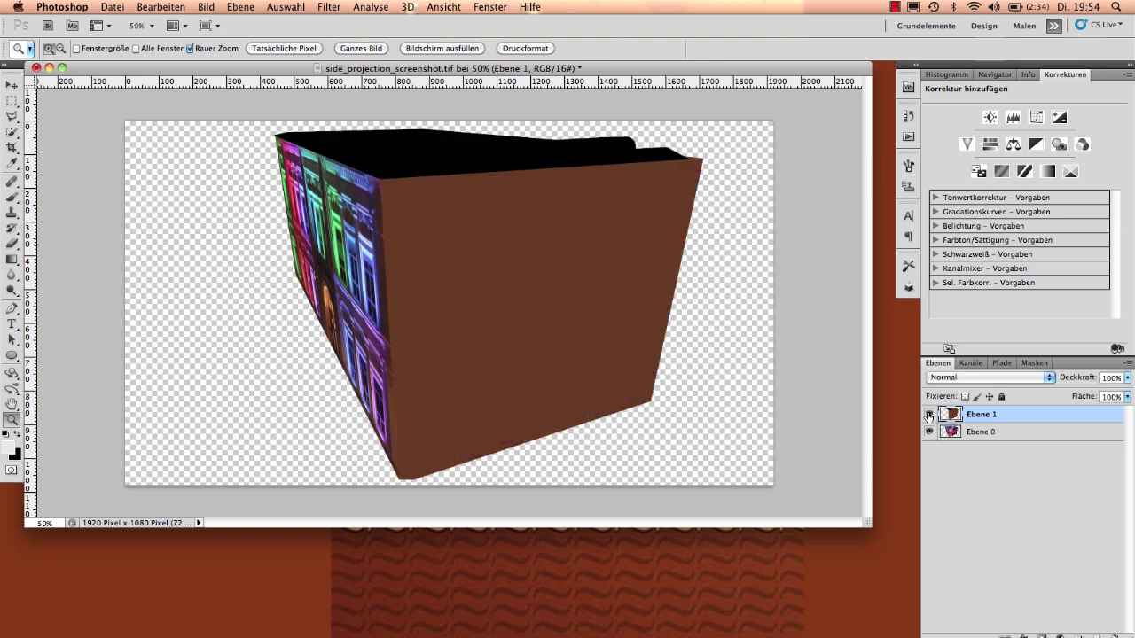
{"action": "left_click", "coordinate": [928, 415]}
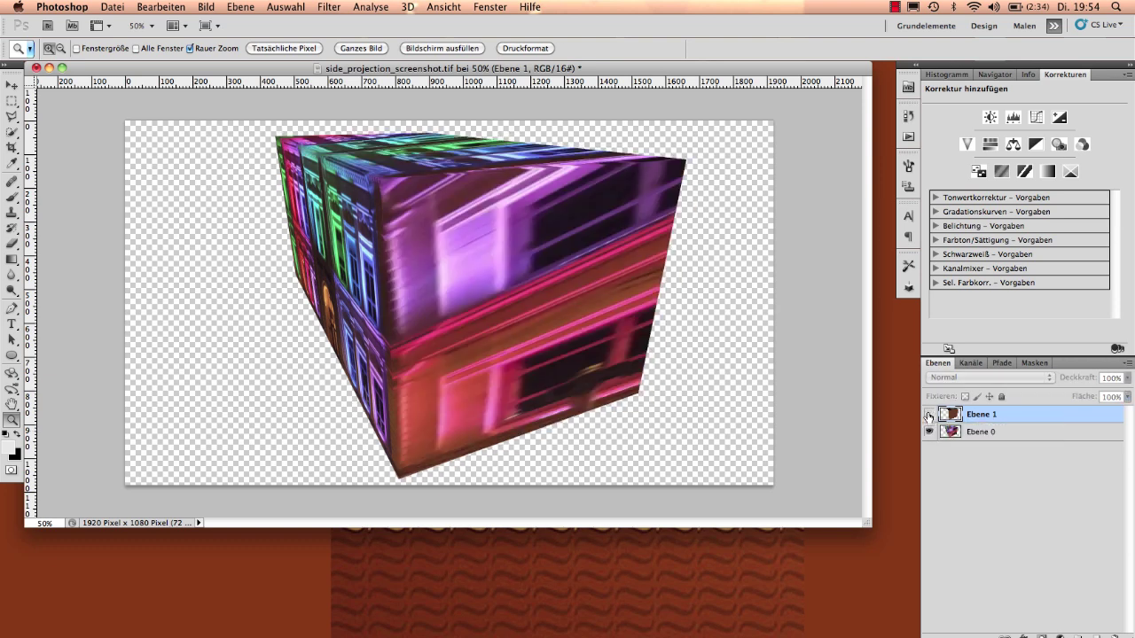
{"action": "left_click", "coordinate": [928, 414]}
{"action": "left_click", "coordinate": [929, 414]}
{"action": "left_click", "coordinate": [929, 414]}
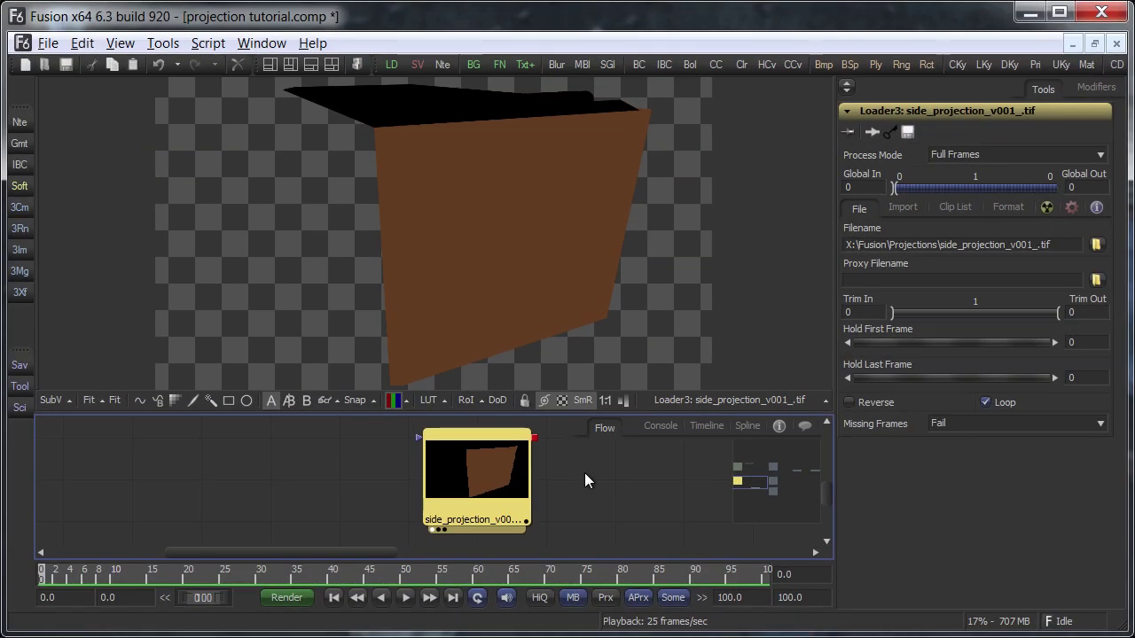
- Connect Loader3's painted side image to Projection_Side and show Merge3D1 in the viewer
{"action": "scroll", "coordinate": [451, 474], "scroll_direction": "left", "scroll_amount": 5}
{"action": "scroll", "coordinate": [566, 486], "scroll_direction": "right", "scroll_amount": 10}
{"action": "scroll", "coordinate": [413, 479], "scroll_direction": "down", "scroll_amount": 5}
{"action": "left_click_drag", "start_coordinate": [576, 484], "coordinate": [459, 502]}
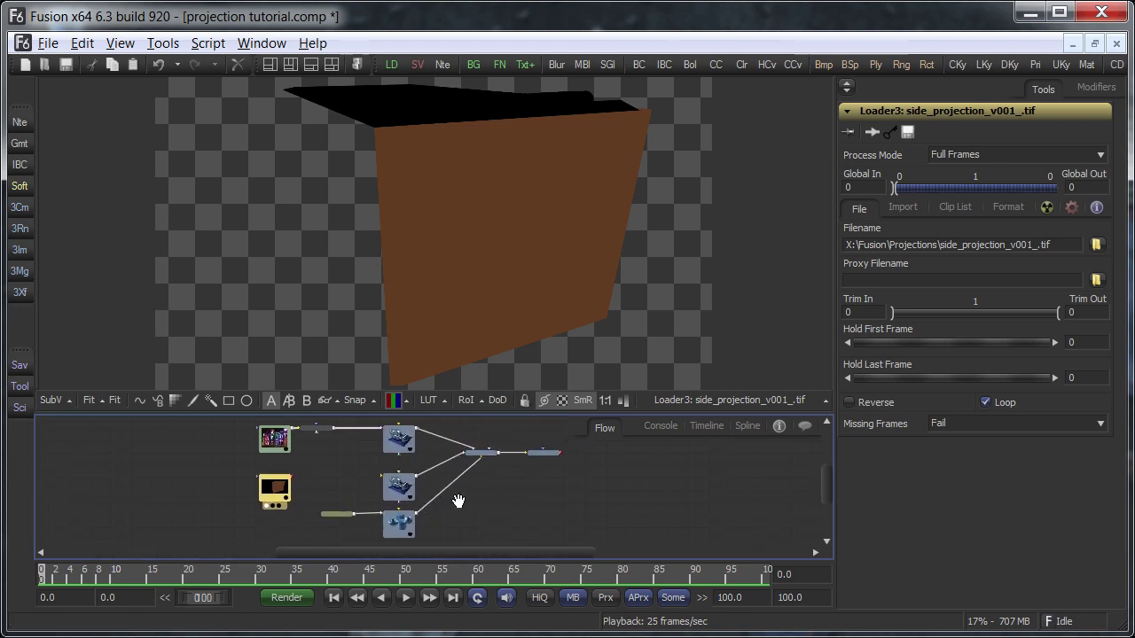
{"action": "left_click_drag", "start_coordinate": [293, 478], "coordinate": [390, 486]}
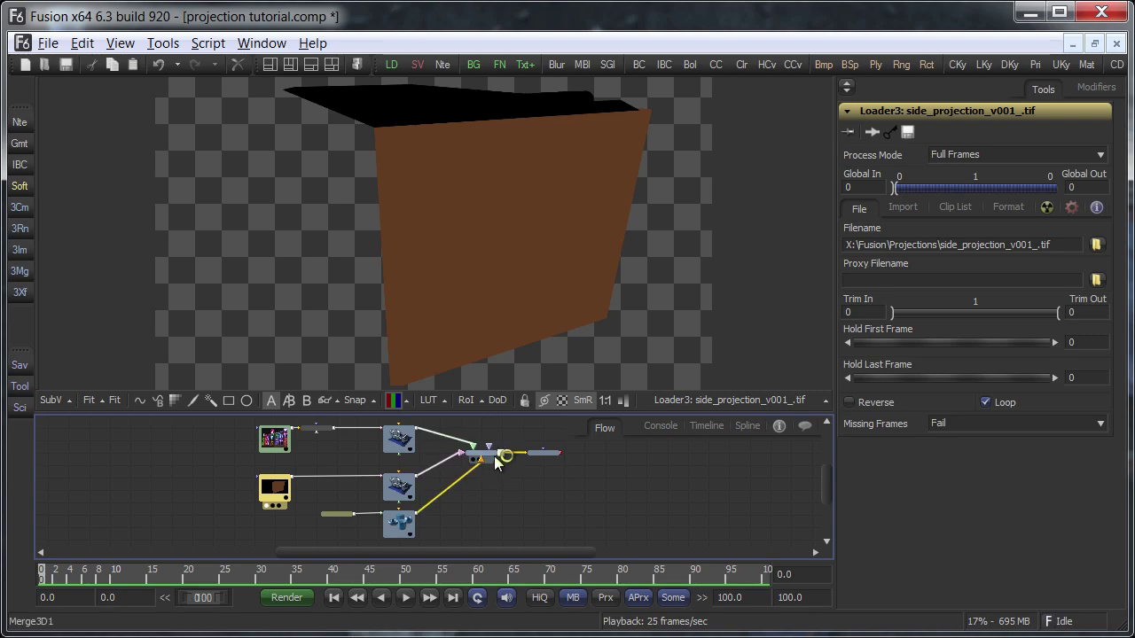
{"action": "mouse_move", "coordinate": [481, 454]}
{"action": "left_mouse_down"}
{"action": "mouse_move", "coordinate": [481, 325]}
{"action": "mouse_move", "coordinate": [683, 309]}
{"action": "mouse_move", "coordinate": [508, 321]}
{"action": "mouse_move", "coordinate": [516, 343]}
{"action": "mouse_move", "coordinate": [588, 346]}
{"action": "left_mouse_up"}
- Disable Projection_Side's image plane and enable its camera projection
{"action": "left_click", "coordinate": [399, 486]}
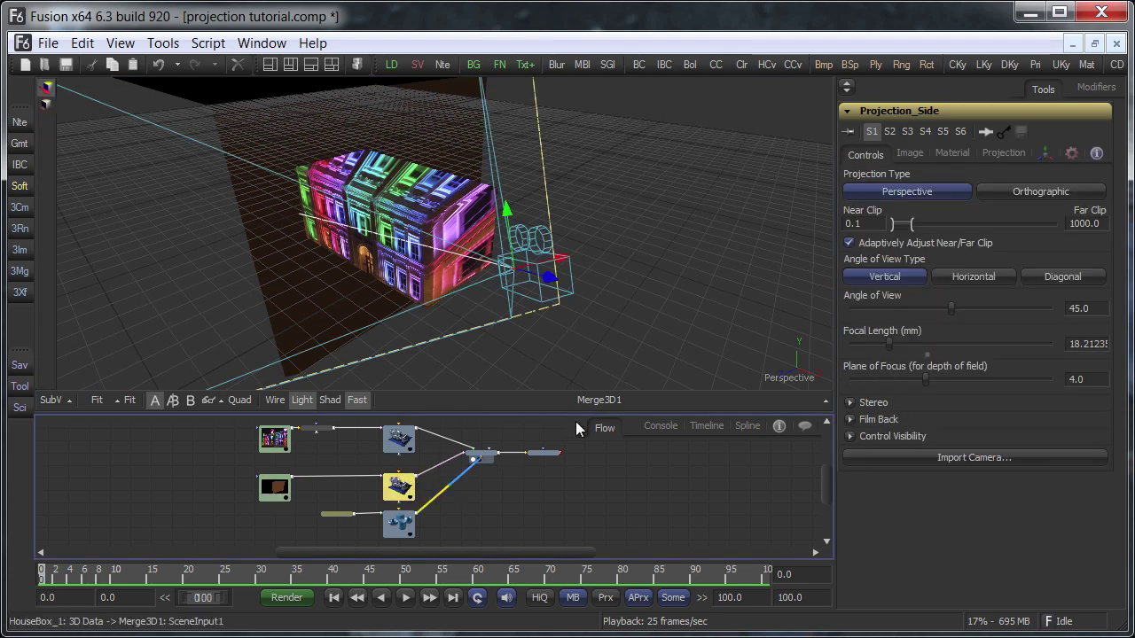
{"action": "left_click", "coordinate": [910, 157]}
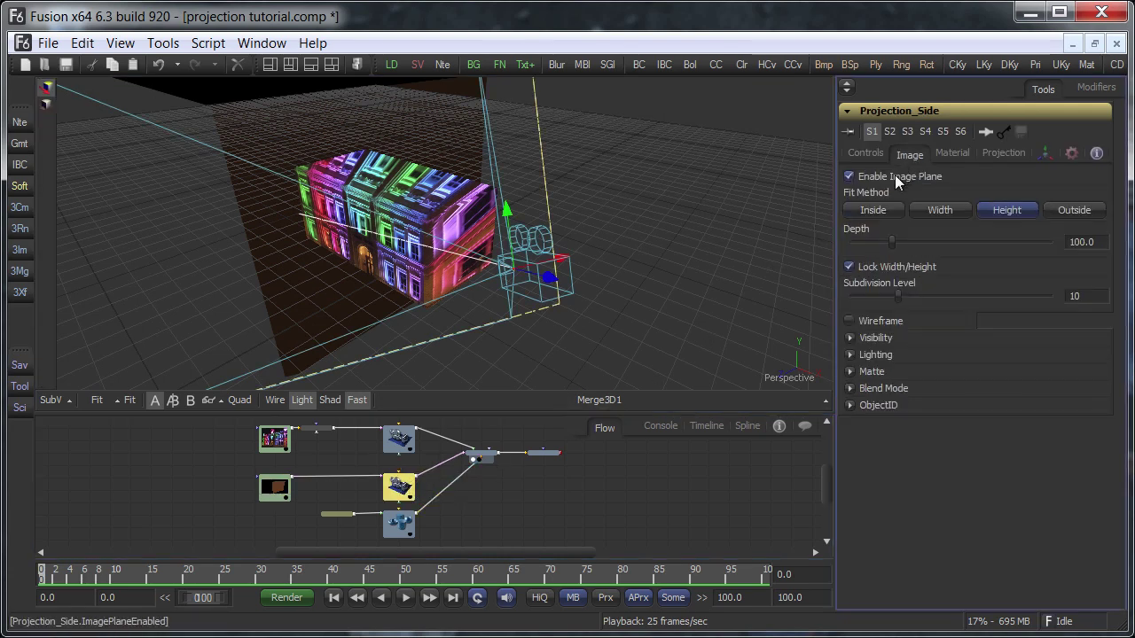
{"action": "left_click", "coordinate": [895, 175]}
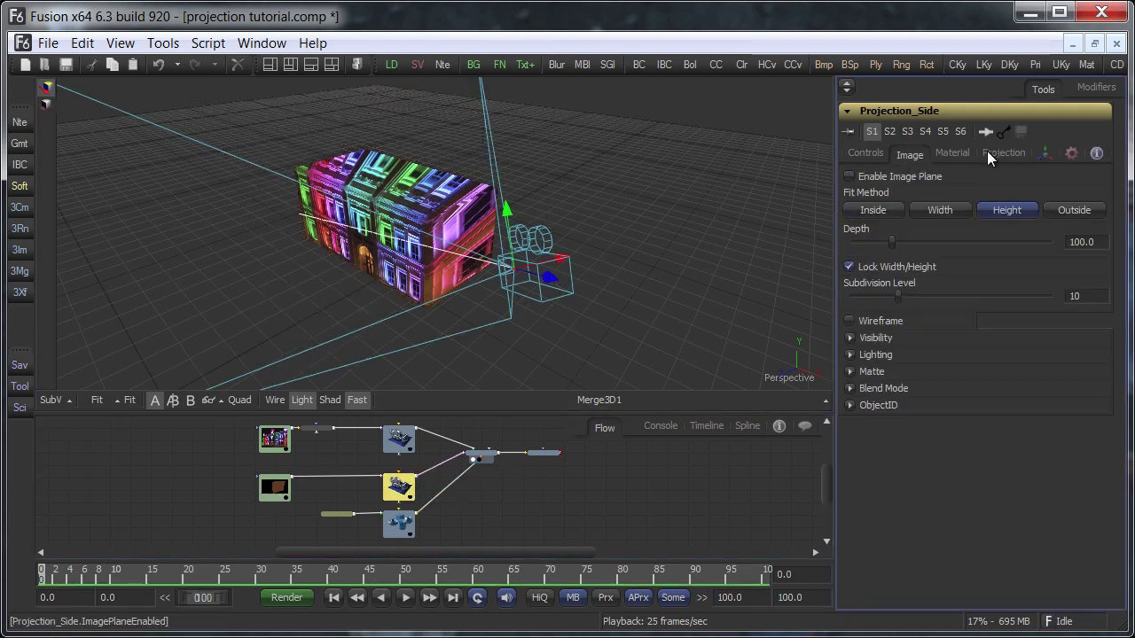
{"action": "left_click", "coordinate": [987, 151]}
{"action": "left_click", "coordinate": [894, 173]}
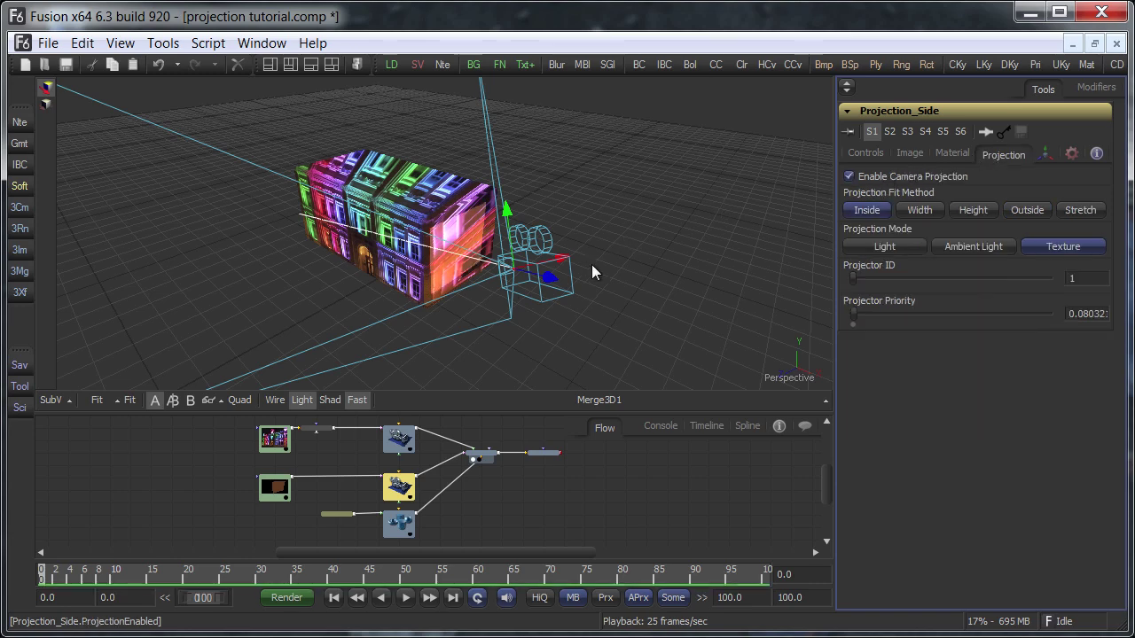
{"action": "left_click_drag", "start_coordinate": [605, 273], "coordinate": [387, 287]}
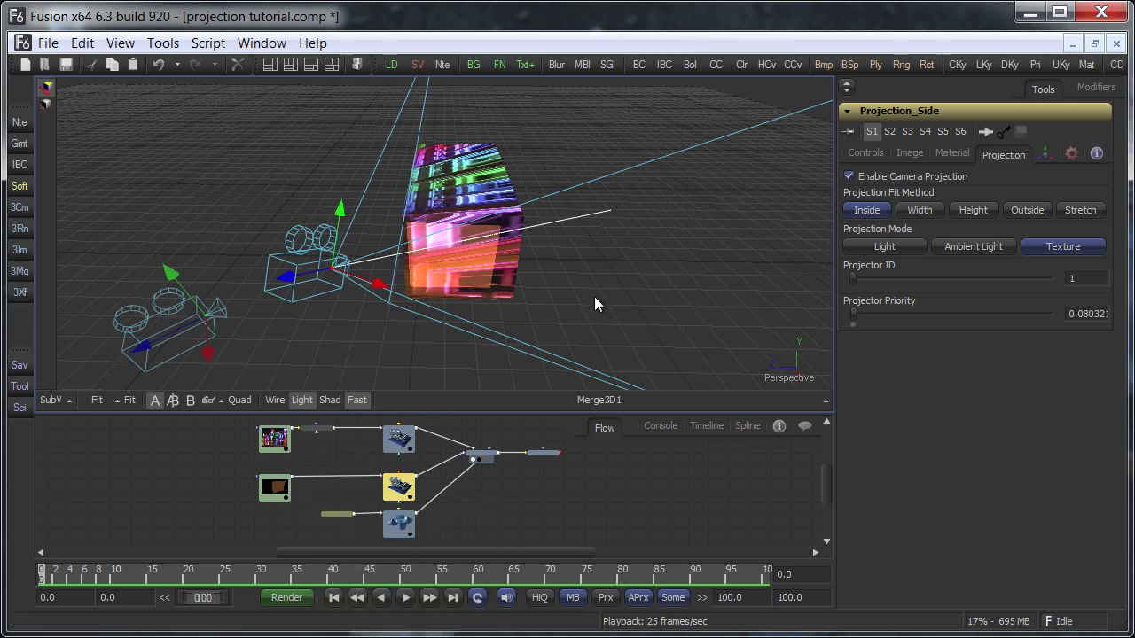
- Set Projection_Side's projection Fit Method to Height
{"action": "left_click", "coordinate": [862, 153]}
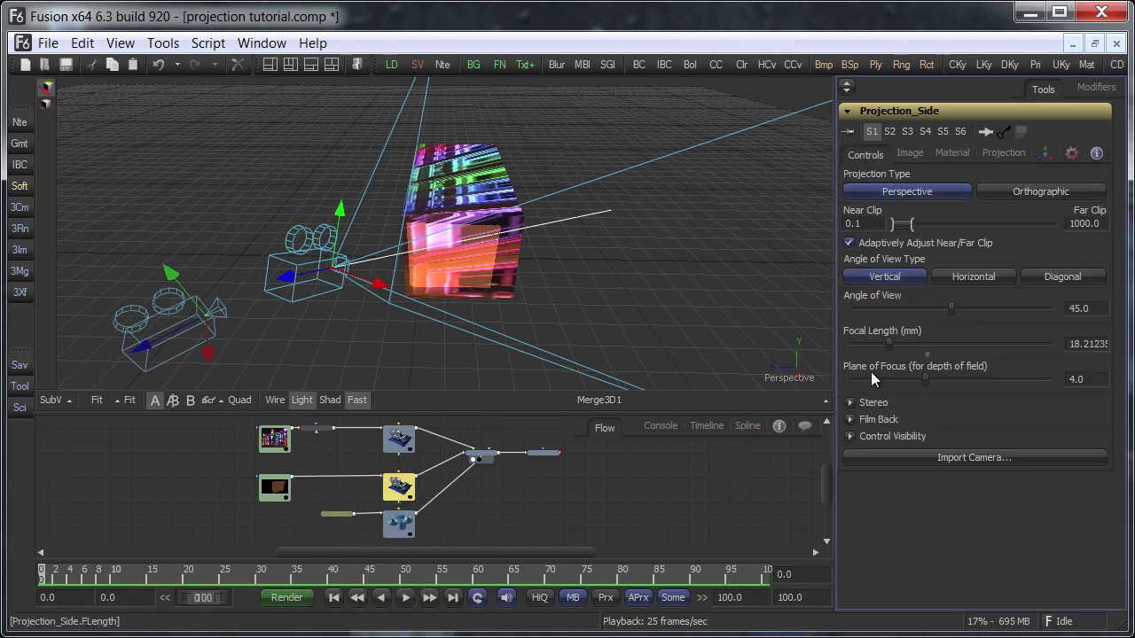
{"action": "left_click", "coordinate": [849, 419]}
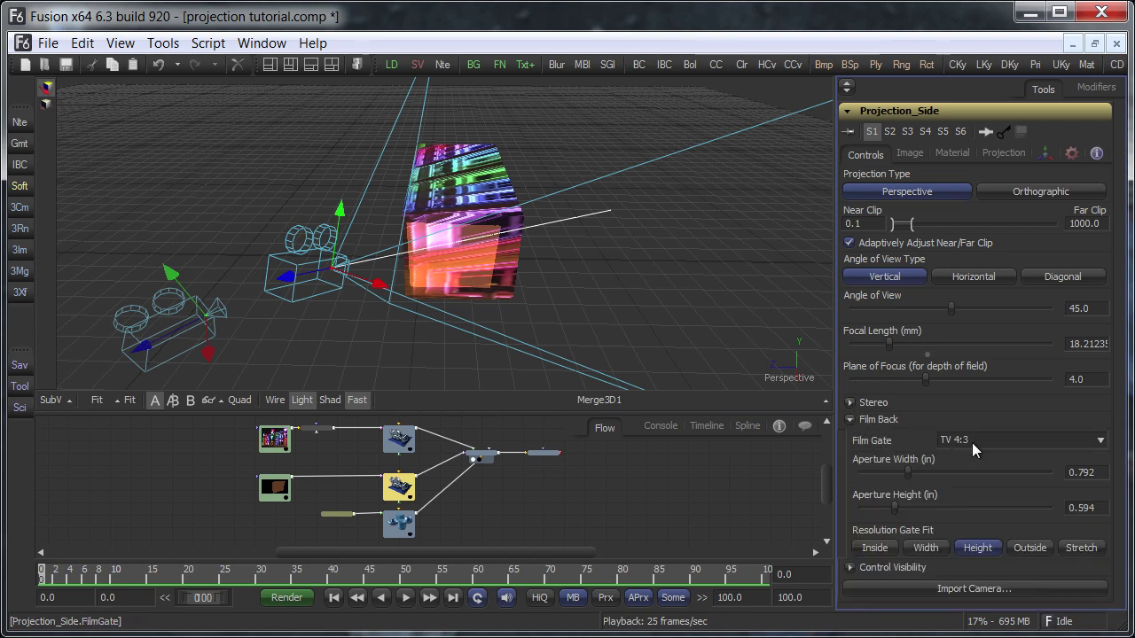
{"action": "left_click", "coordinate": [999, 156]}
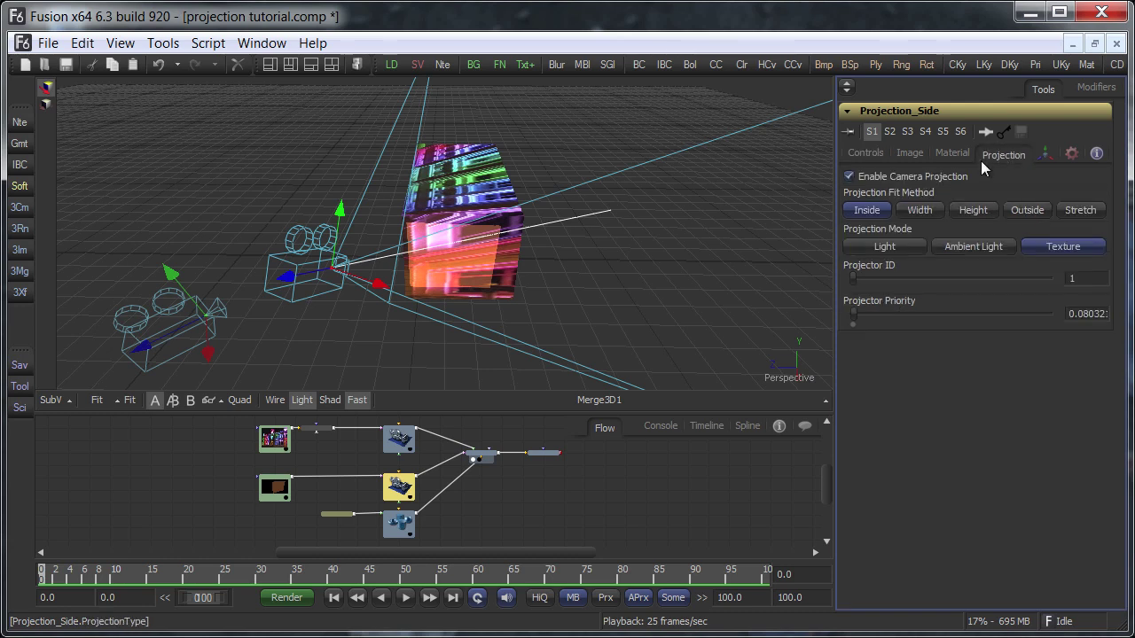
{"action": "left_click", "coordinate": [960, 210]}
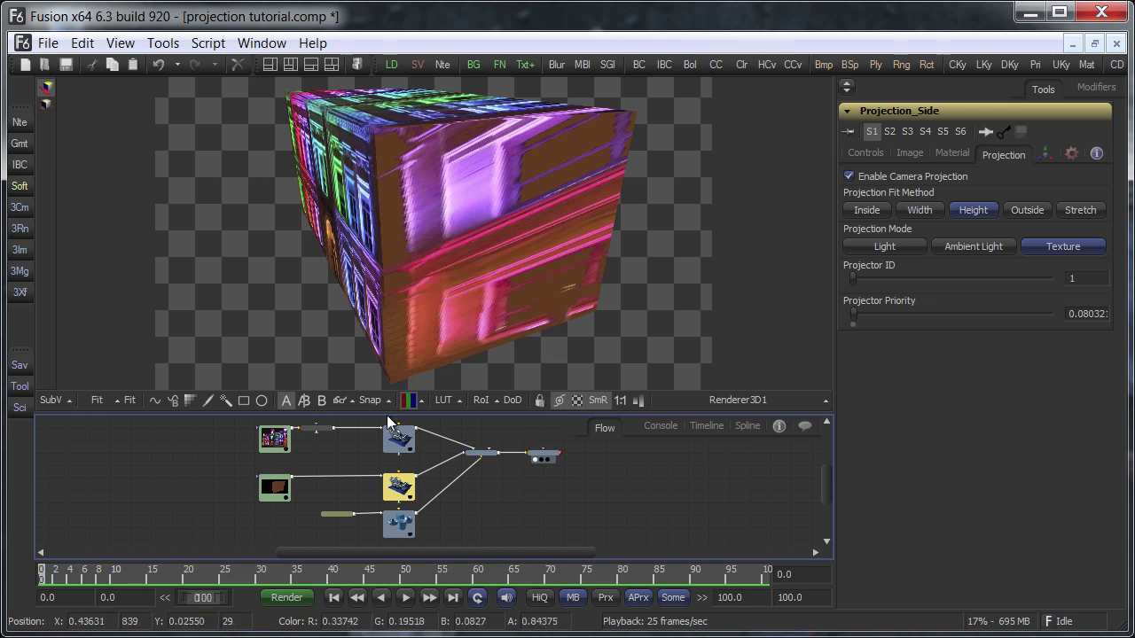
- Set Catcher1's Color Accumulation Mode to Blend
{"action": "left_click", "coordinate": [345, 513]}
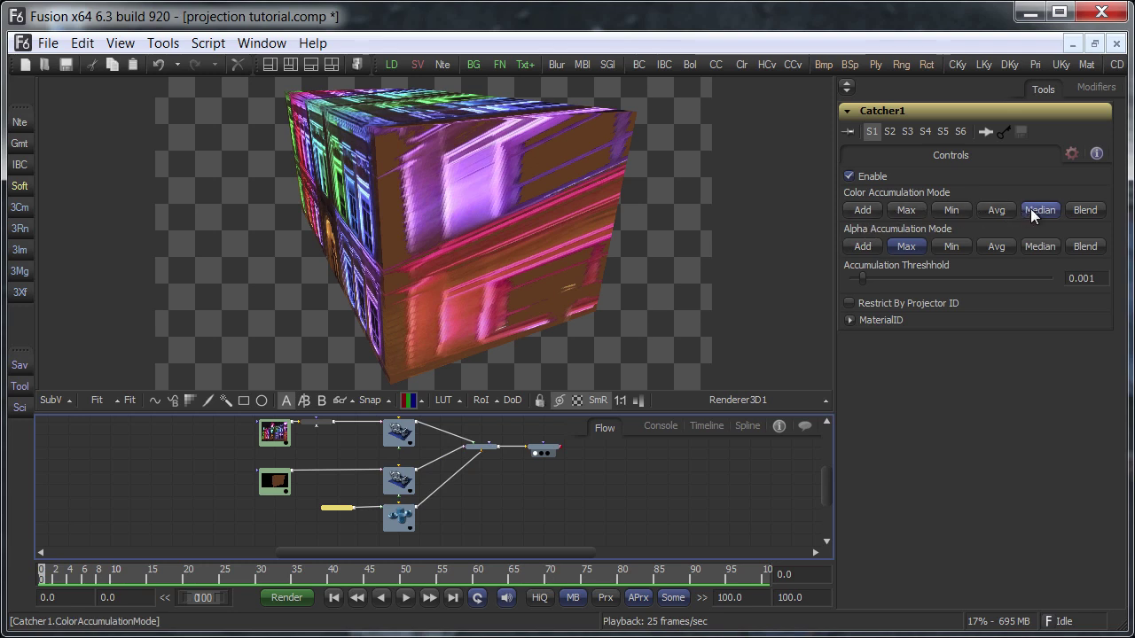
{"action": "left_click", "coordinate": [1096, 213]}
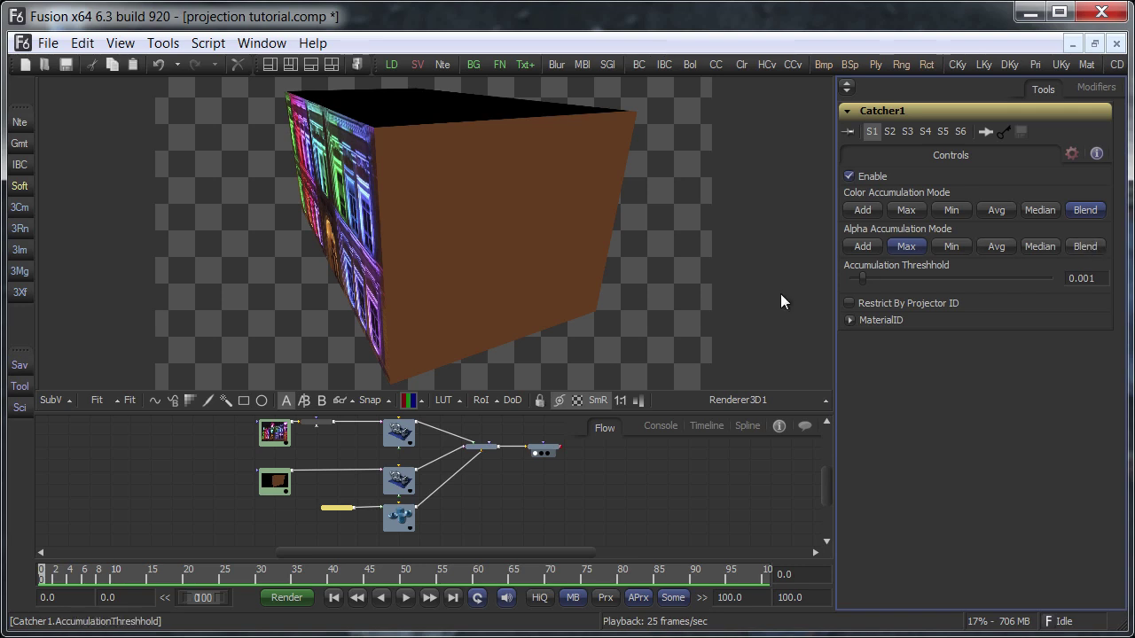
- Set Projection_Side's Projector Priority to 0, then raise it to about 0.269
{"action": "left_click", "coordinate": [399, 479]}
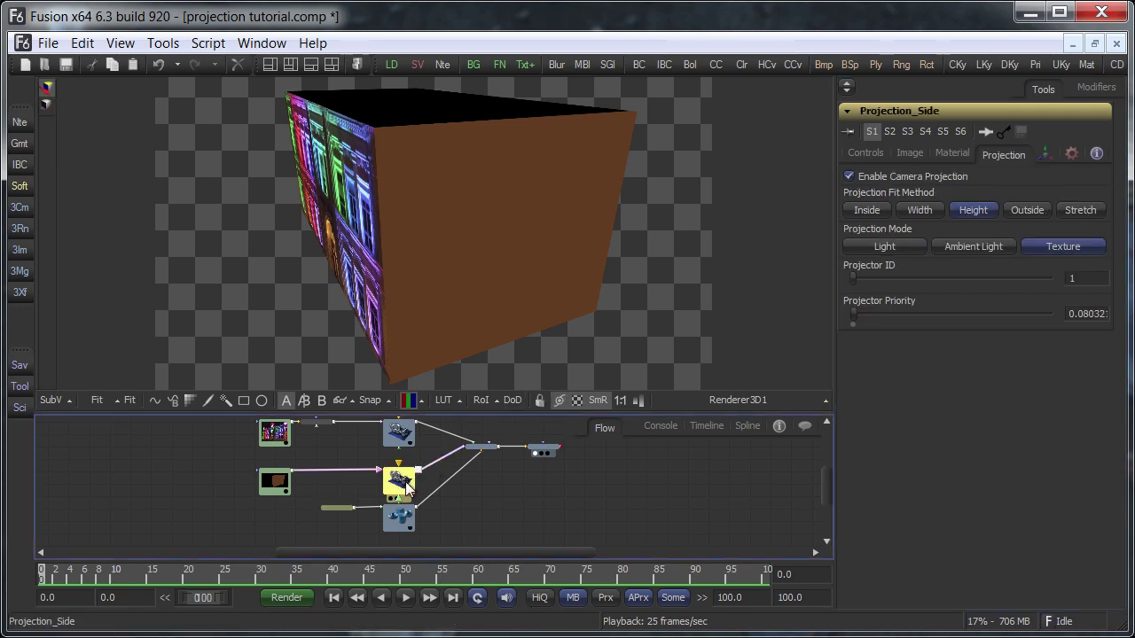
{"action": "left_click", "coordinate": [854, 324]}
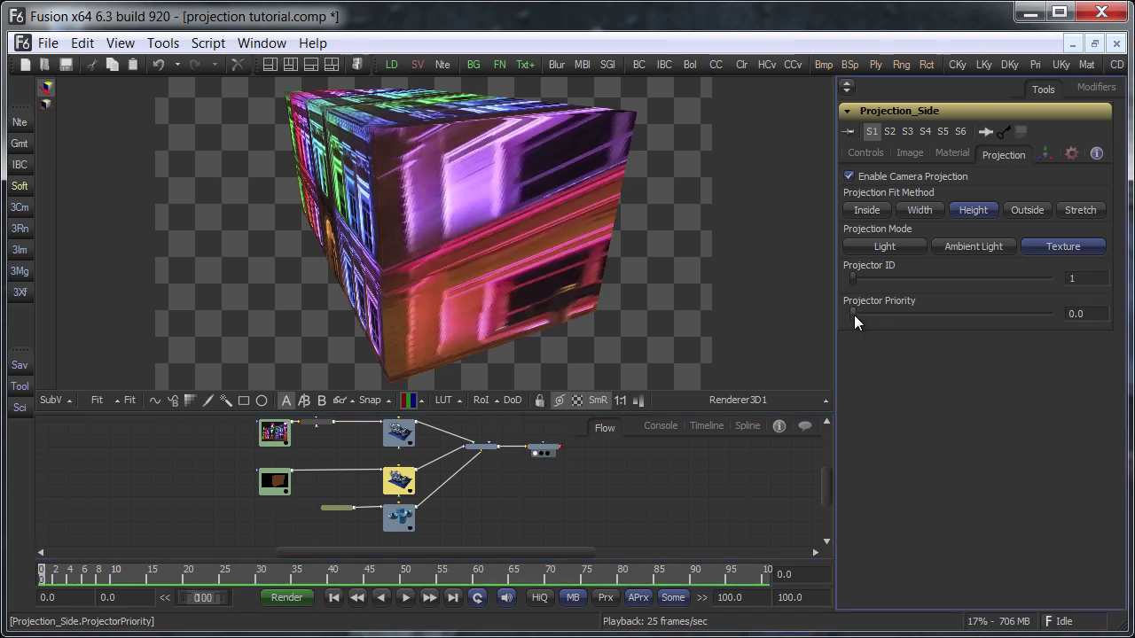
{"action": "left_click_drag", "start_coordinate": [854, 315], "coordinate": [859, 314]}
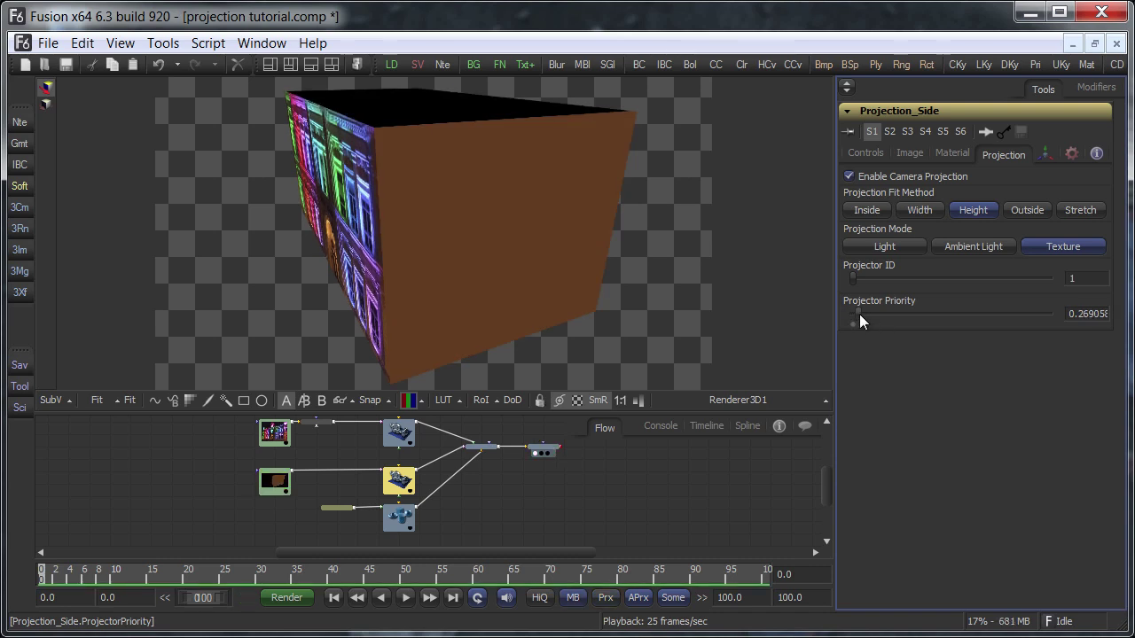
- Switch Renderer3D1 to the OpenGL renderer with 16-bit float depth
{"action": "left_click", "coordinate": [556, 452]}
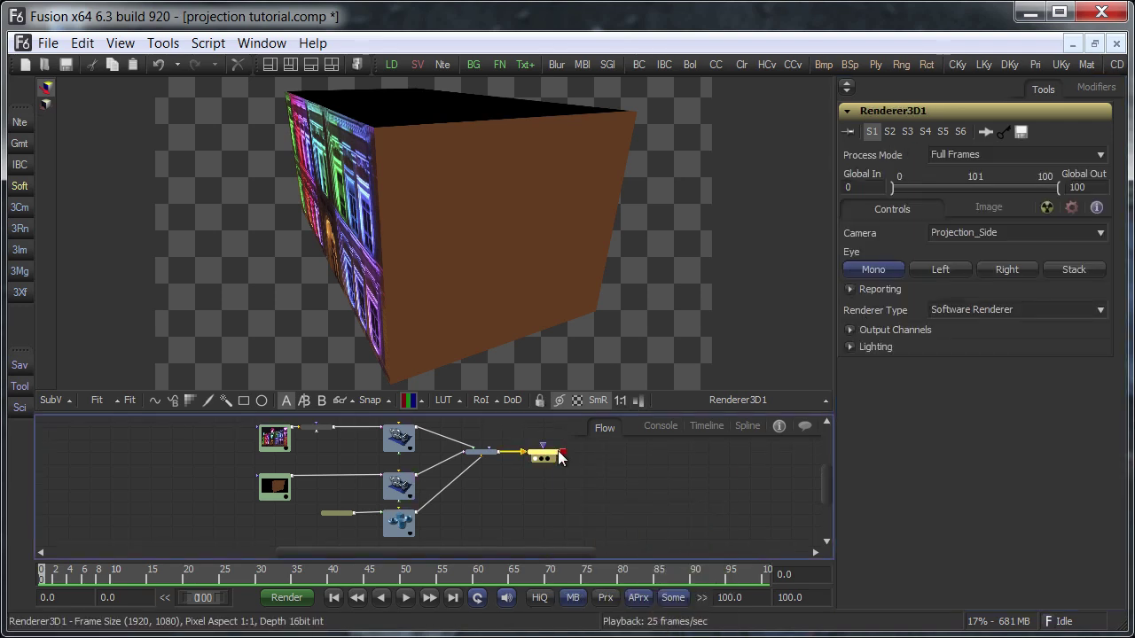
{"action": "left_click_drag", "start_coordinate": [559, 457], "coordinate": [541, 460]}
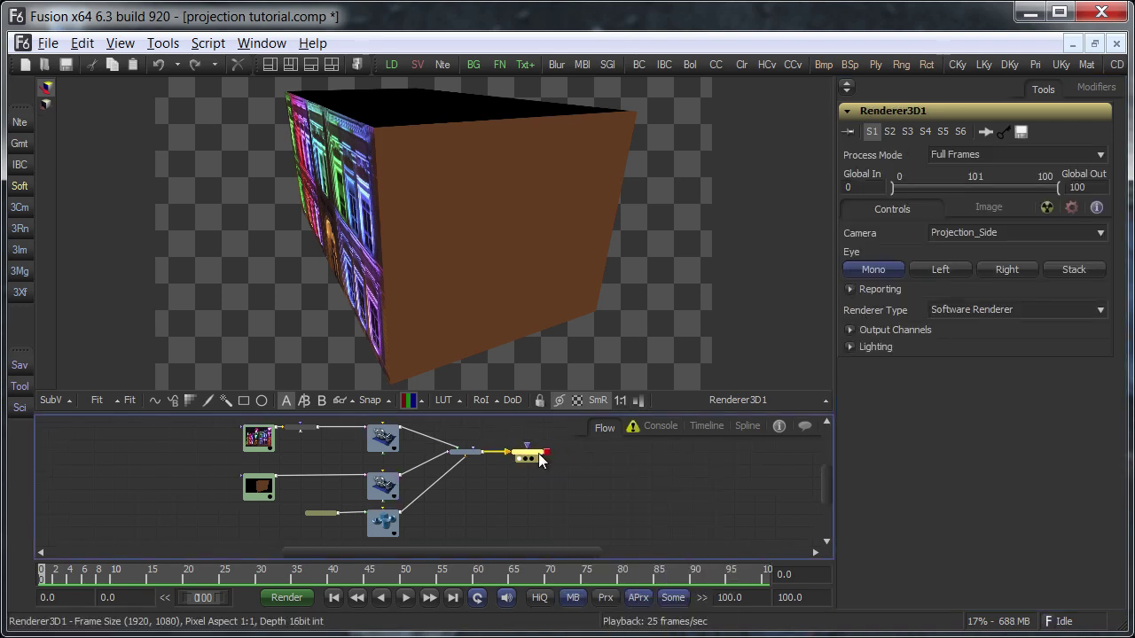
{"action": "left_click", "coordinate": [933, 310]}
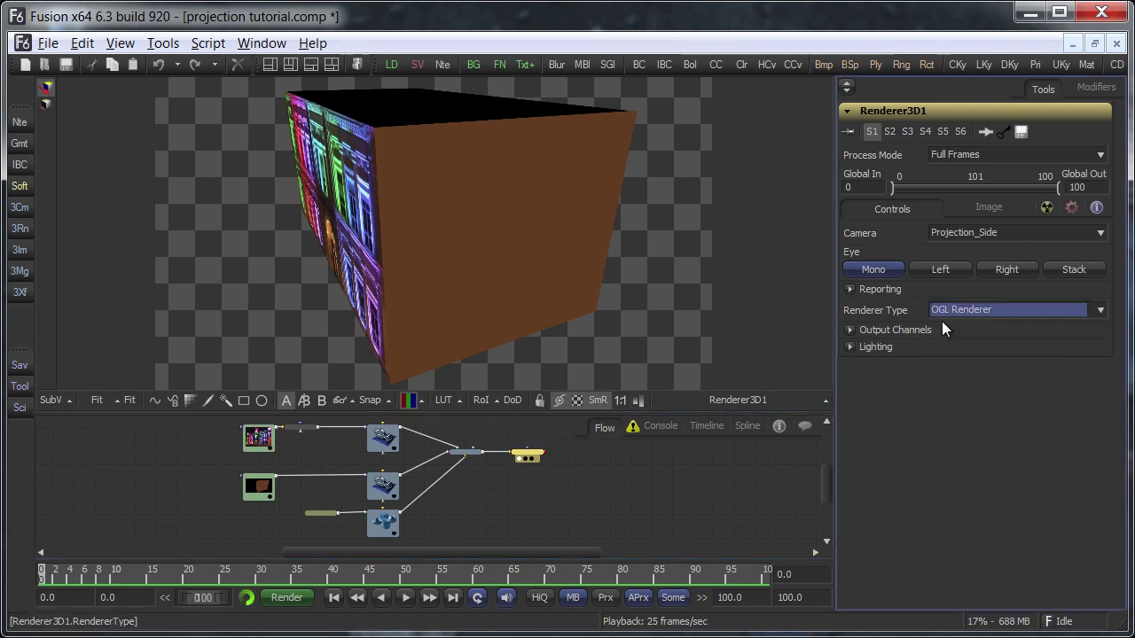
{"action": "left_click", "coordinate": [941, 330]}
{"action": "left_click", "coordinate": [983, 206]}
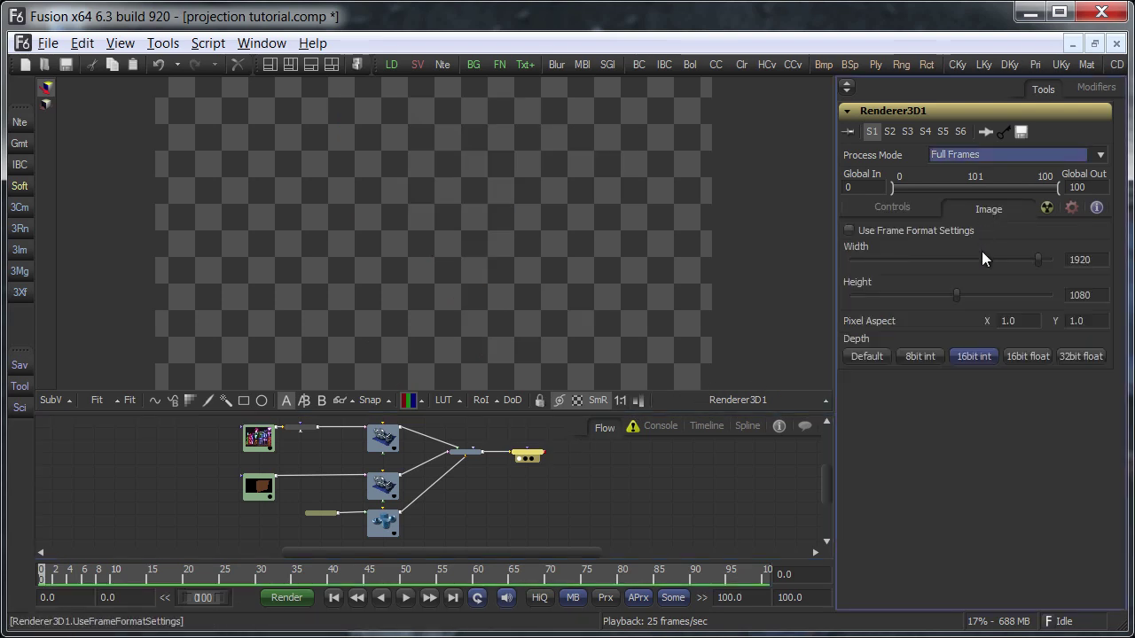
{"action": "left_click", "coordinate": [1023, 356]}
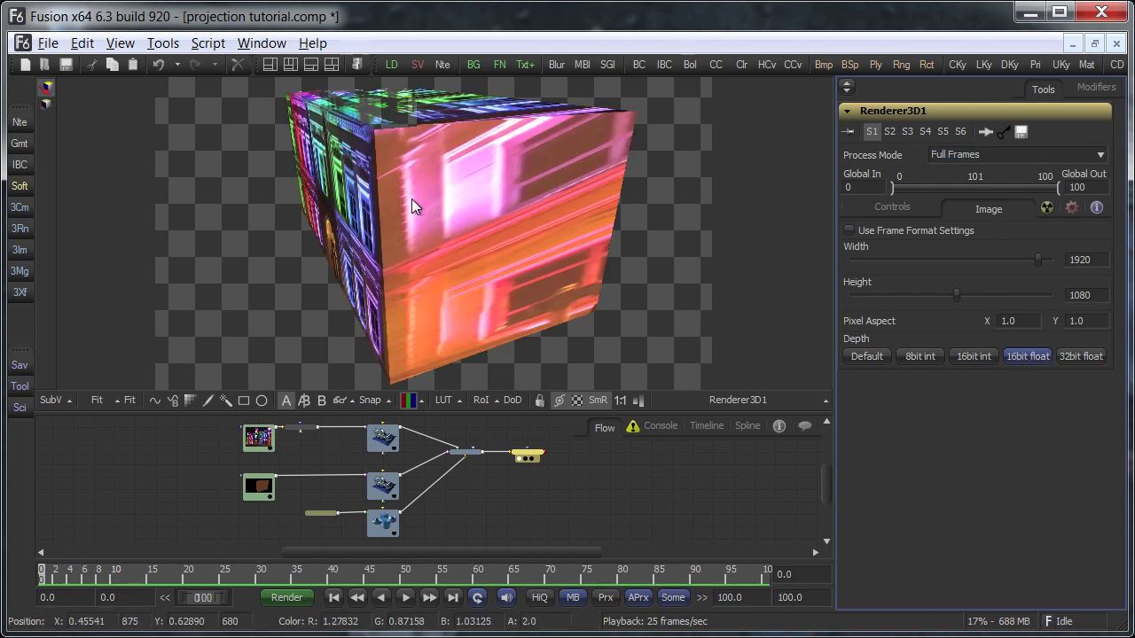
- After checking Catcher1, set Renderer3D1 back to the Software Renderer
{"action": "left_click", "coordinate": [330, 515]}
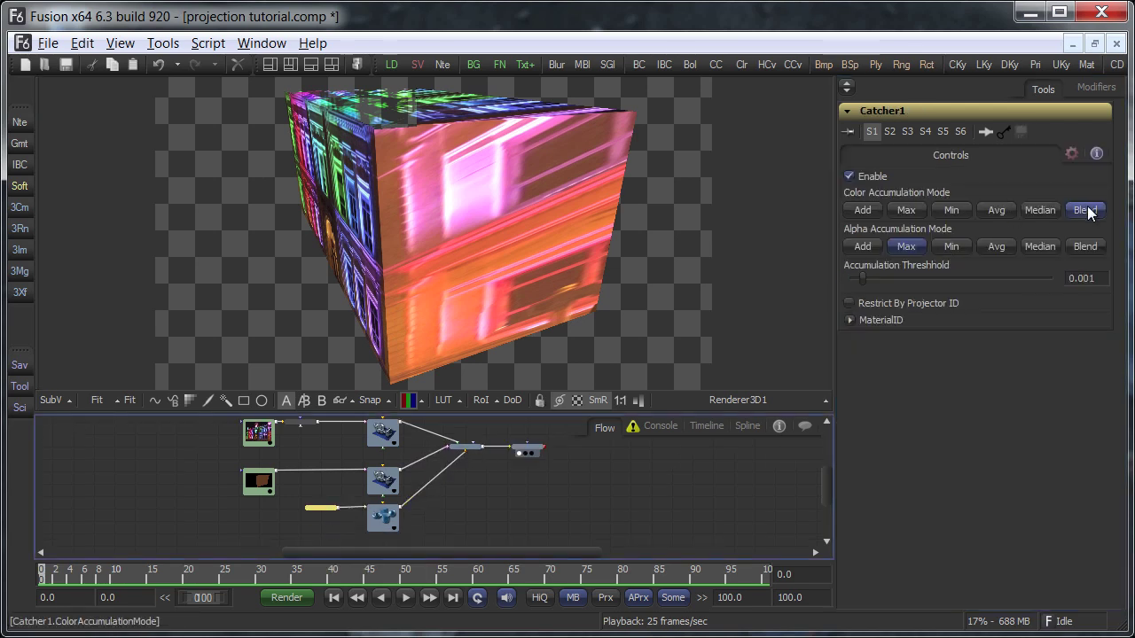
{"action": "left_click", "coordinate": [523, 452]}
{"action": "left_click", "coordinate": [883, 209]}
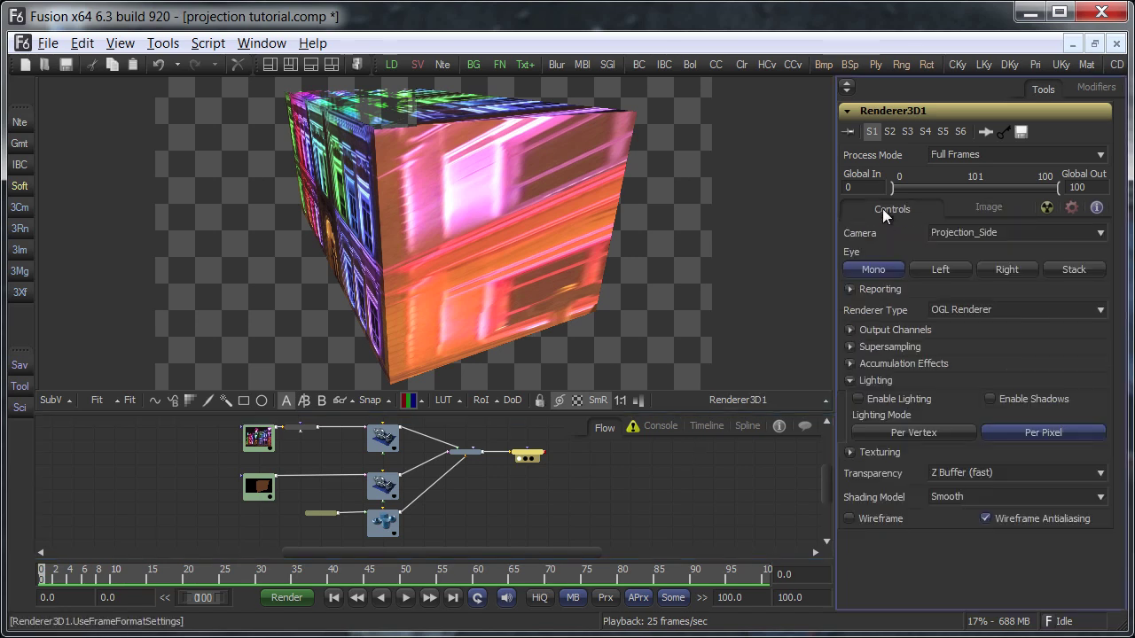
{"action": "left_click", "coordinate": [947, 314]}
{"action": "left_click", "coordinate": [945, 338]}
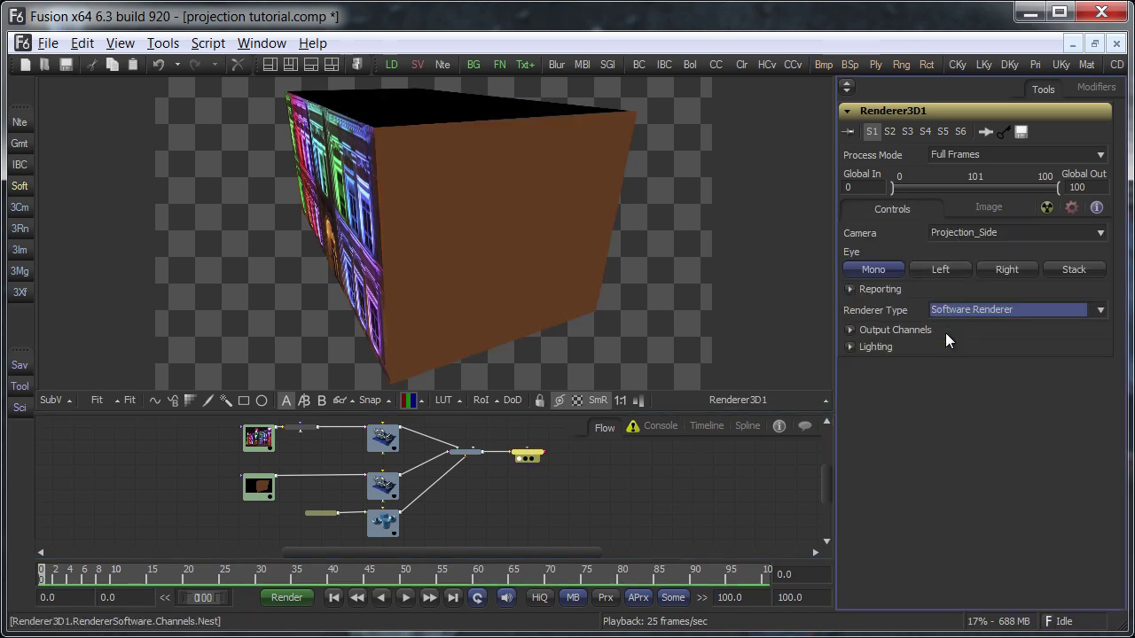